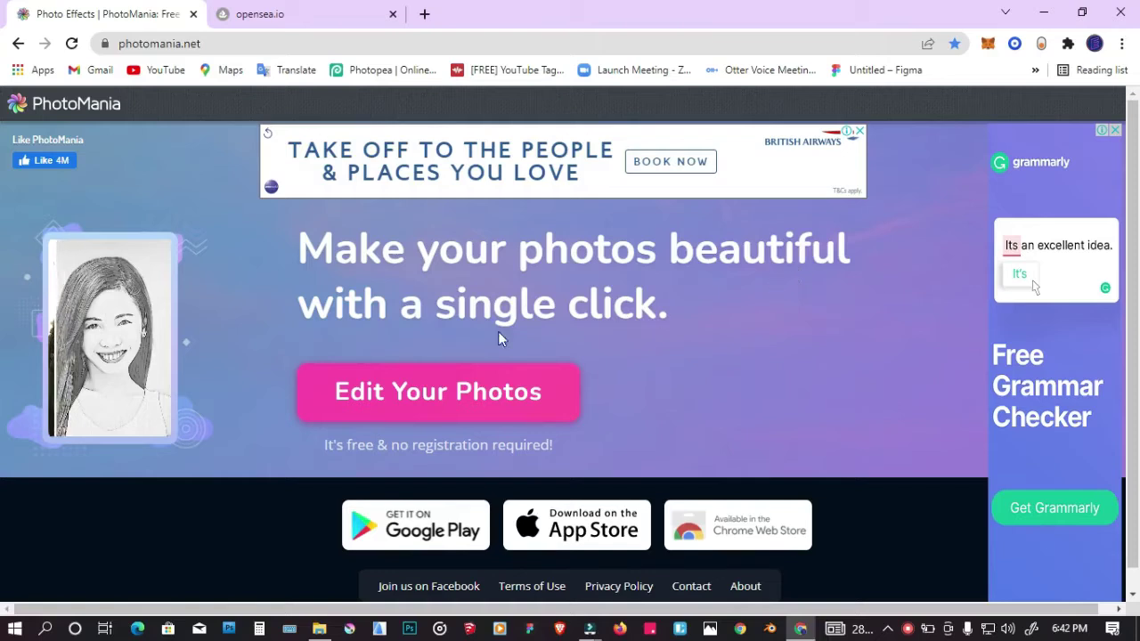
Step: Upload the downloaded Unsplash photo from the Downloads folder into PhotoMania's photo editor
{"action": "left_click", "coordinate": [173, 40]}
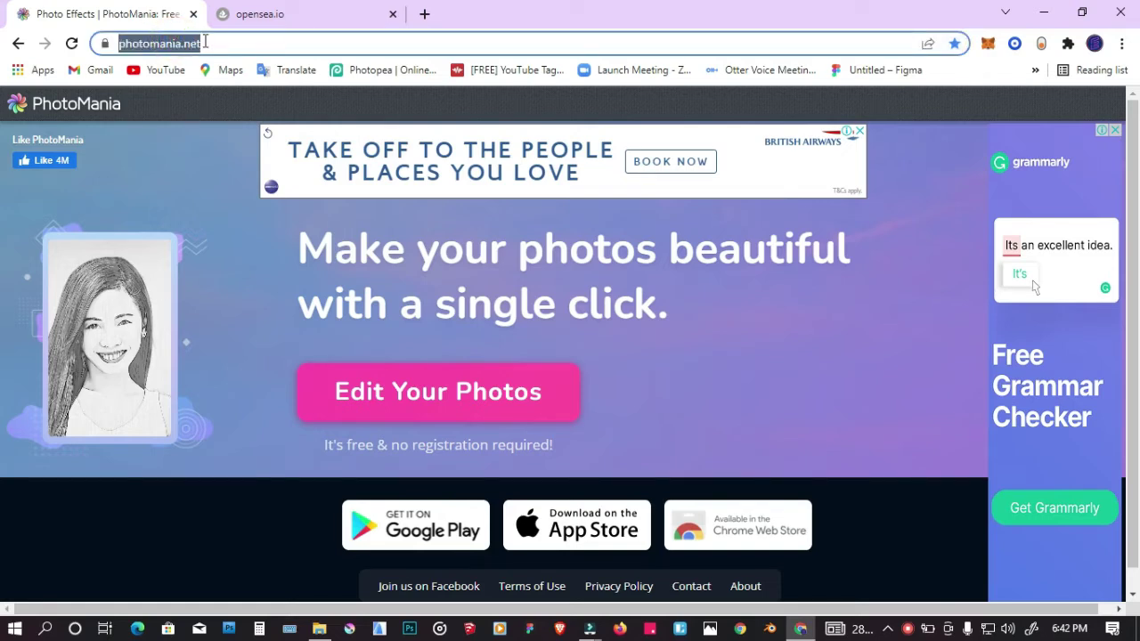
{"action": "left_click", "coordinate": [205, 41]}
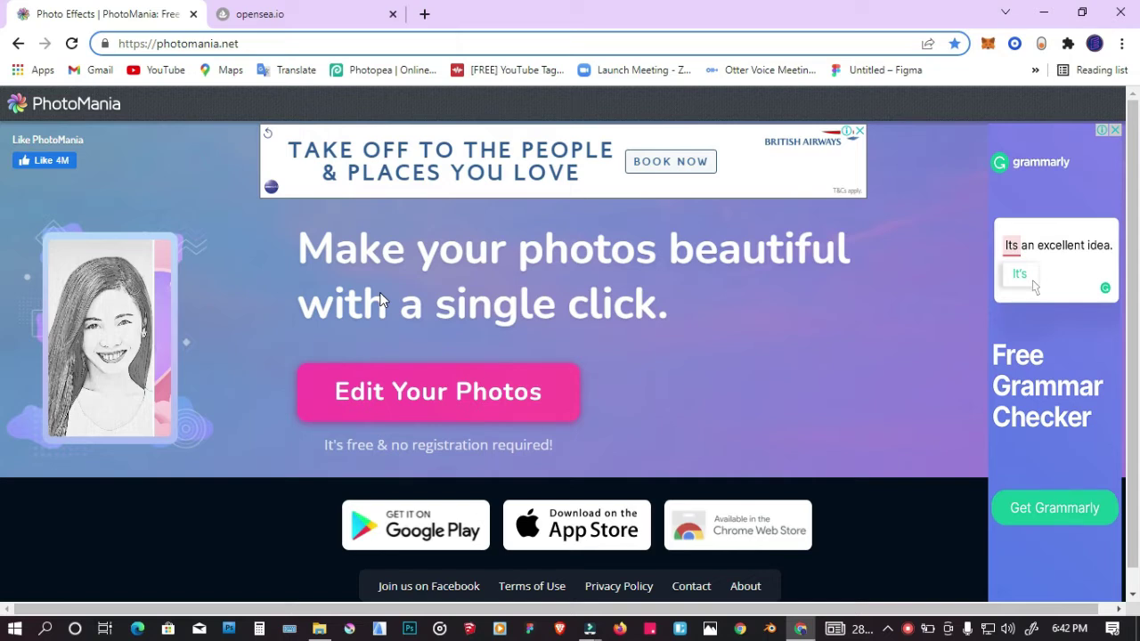
{"action": "left_click", "coordinate": [452, 420]}
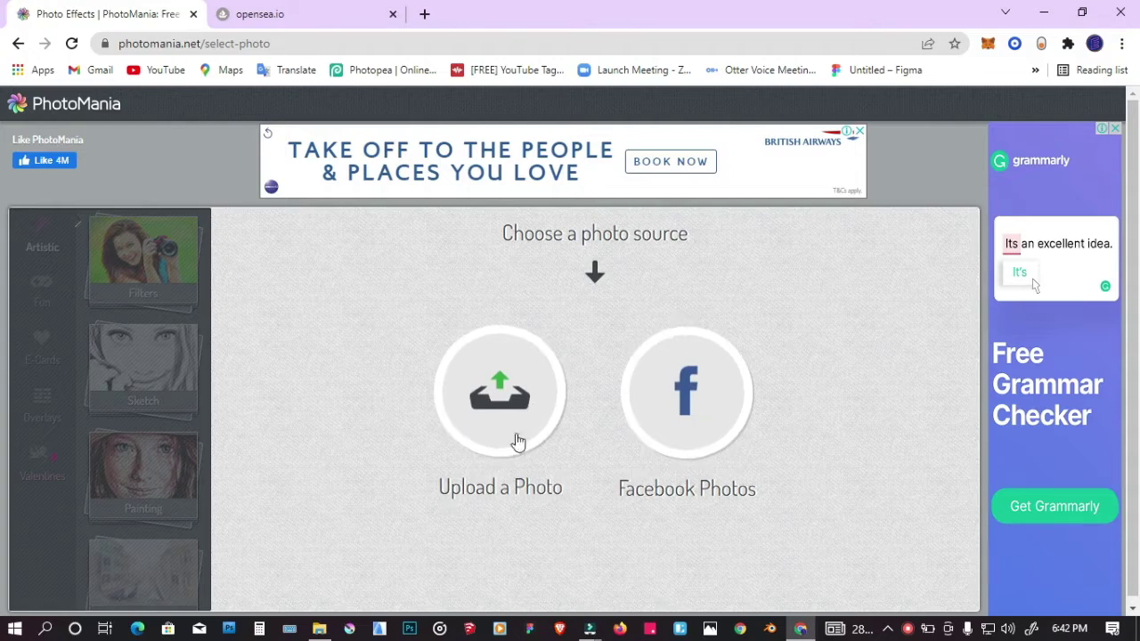
{"action": "left_click", "coordinate": [500, 440]}
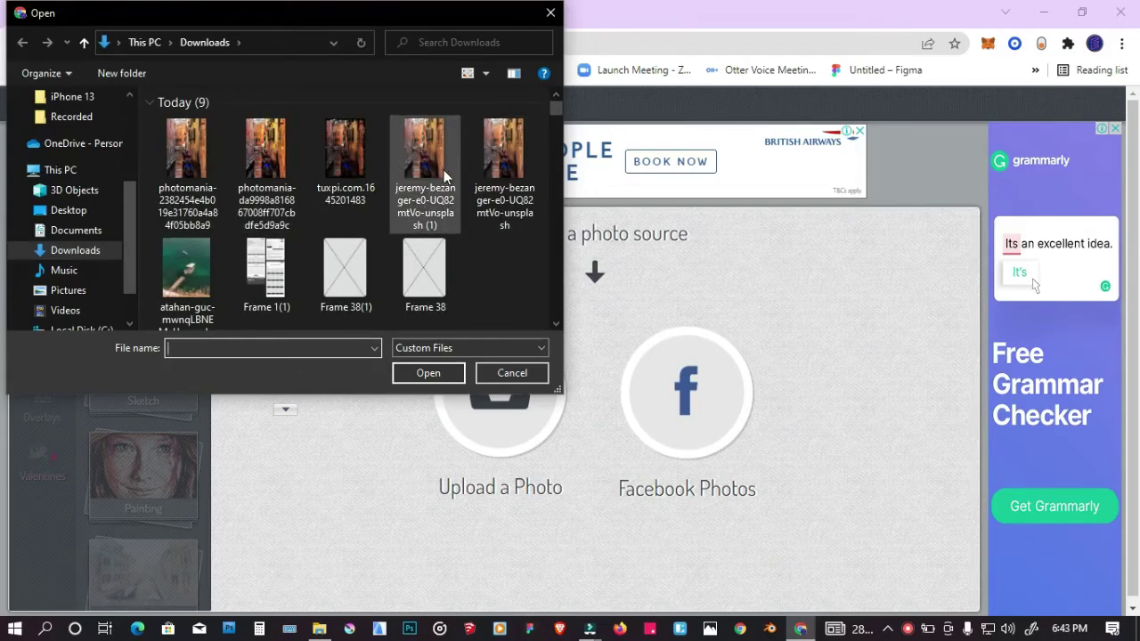
{"action": "double_click", "coordinate": [445, 176]}
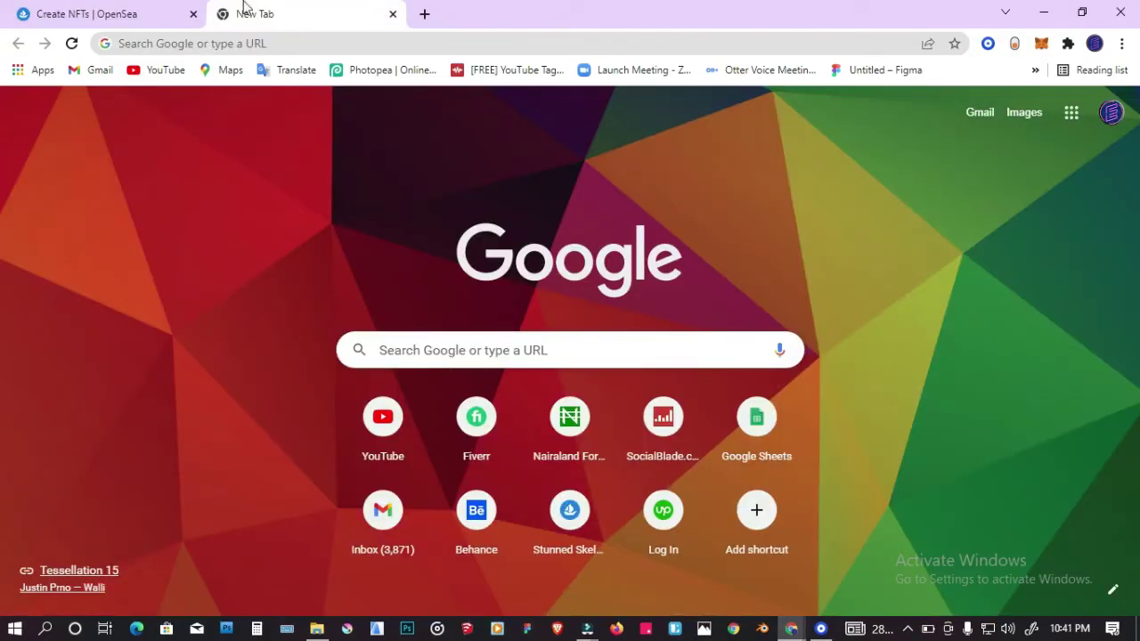
Step: Go to krita.org in the new Chrome tab
{"action": "left_click", "coordinate": [267, 44]}
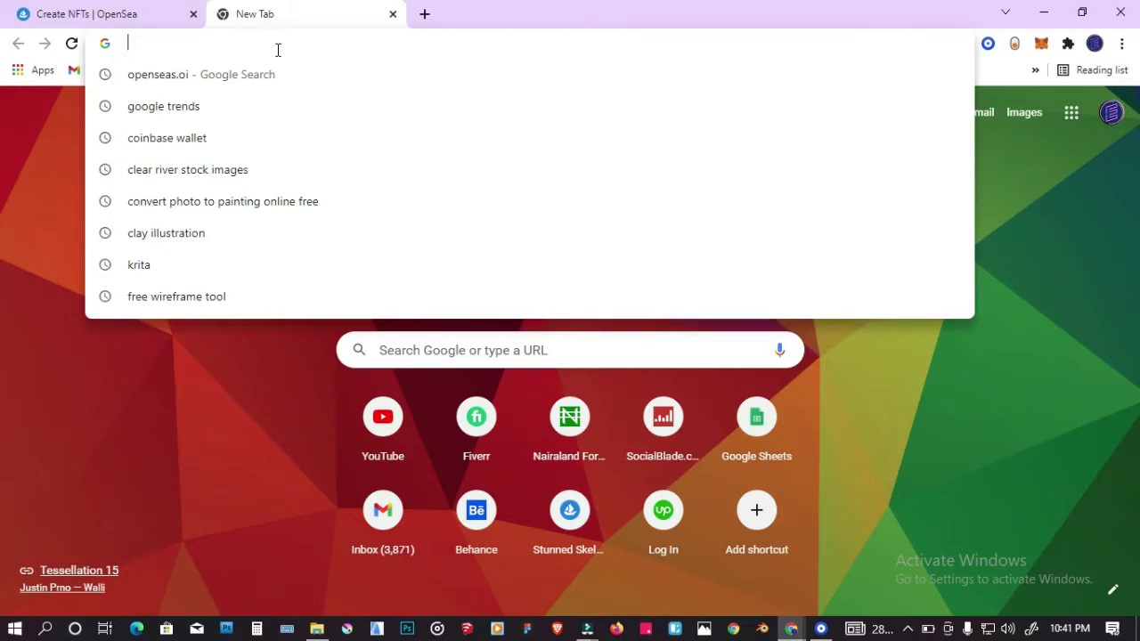
{"action": "type", "text": "kr"}
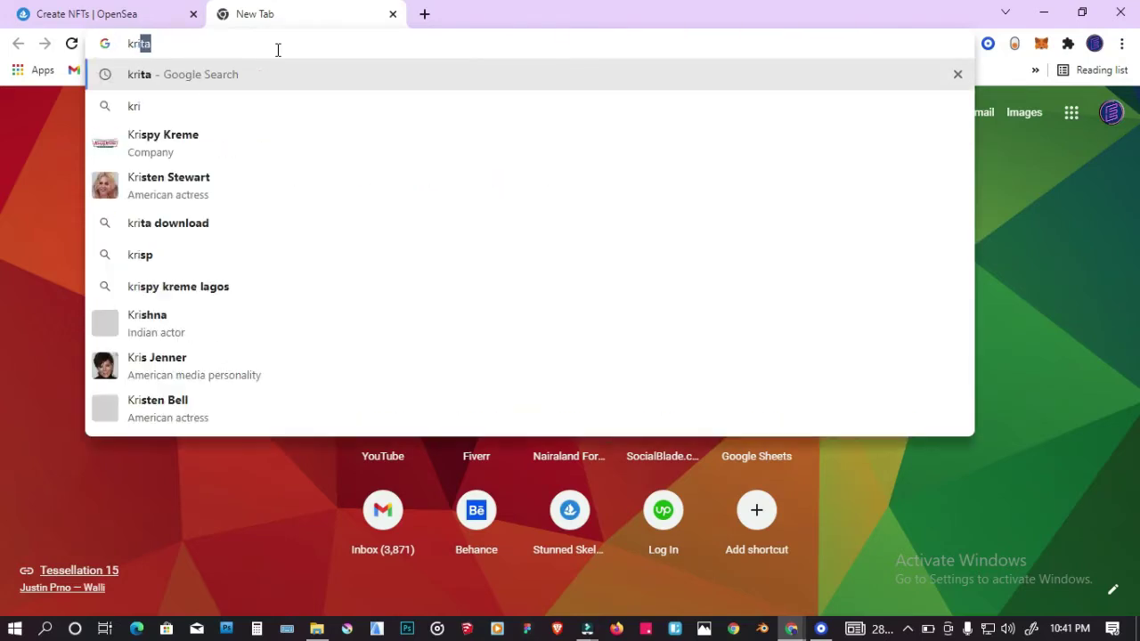
{"action": "type", "text": "ita"}
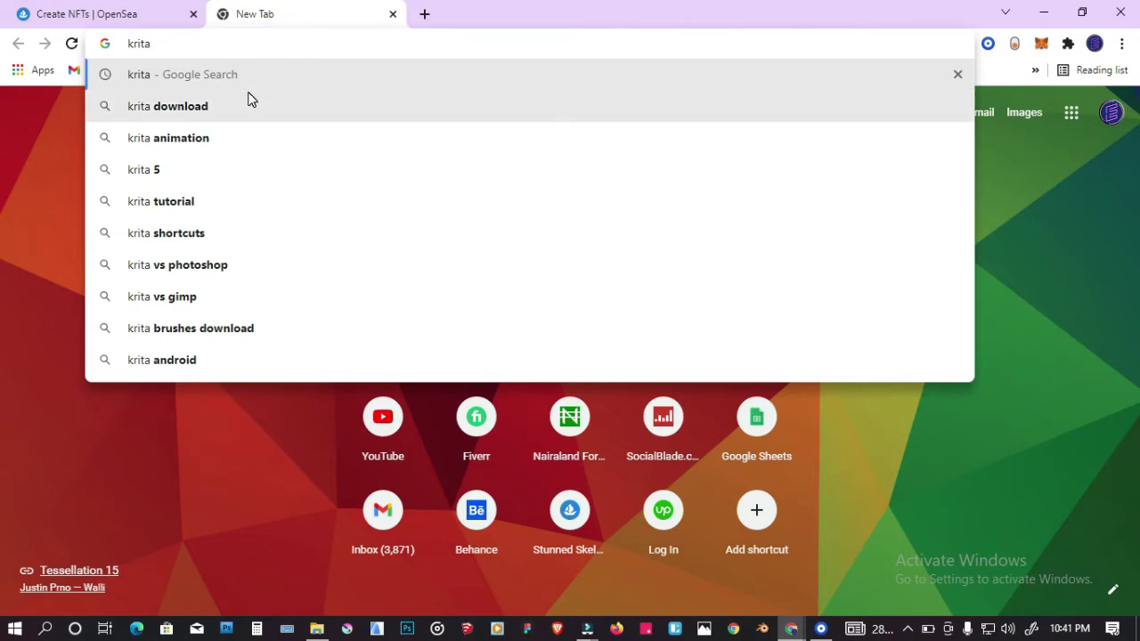
{"action": "type", "text": "."}
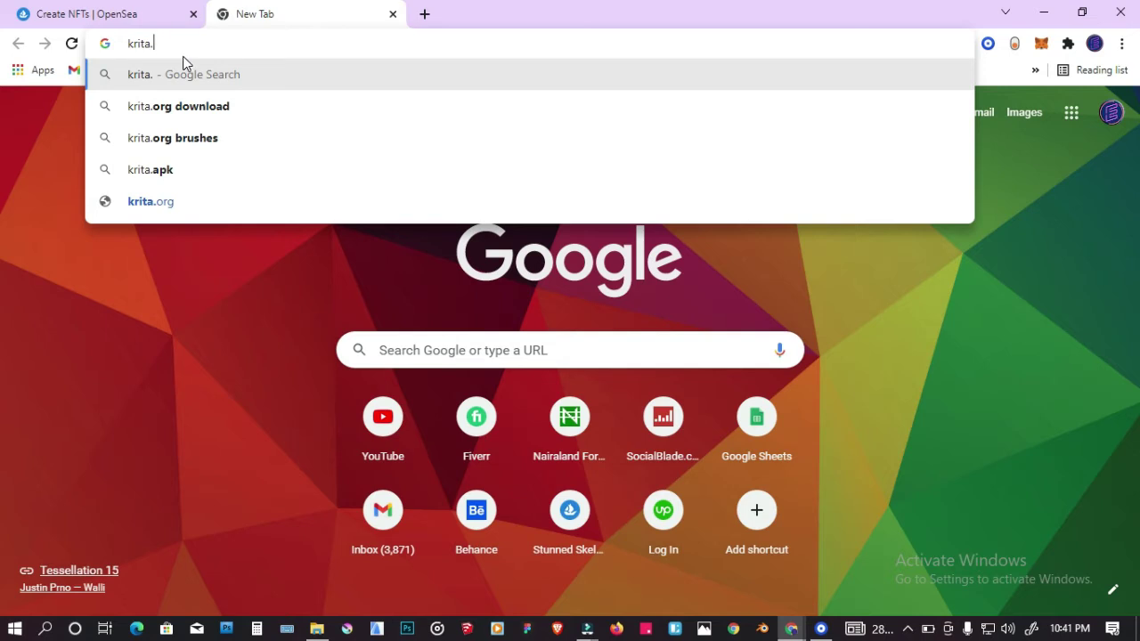
{"action": "type", "text": "o"}
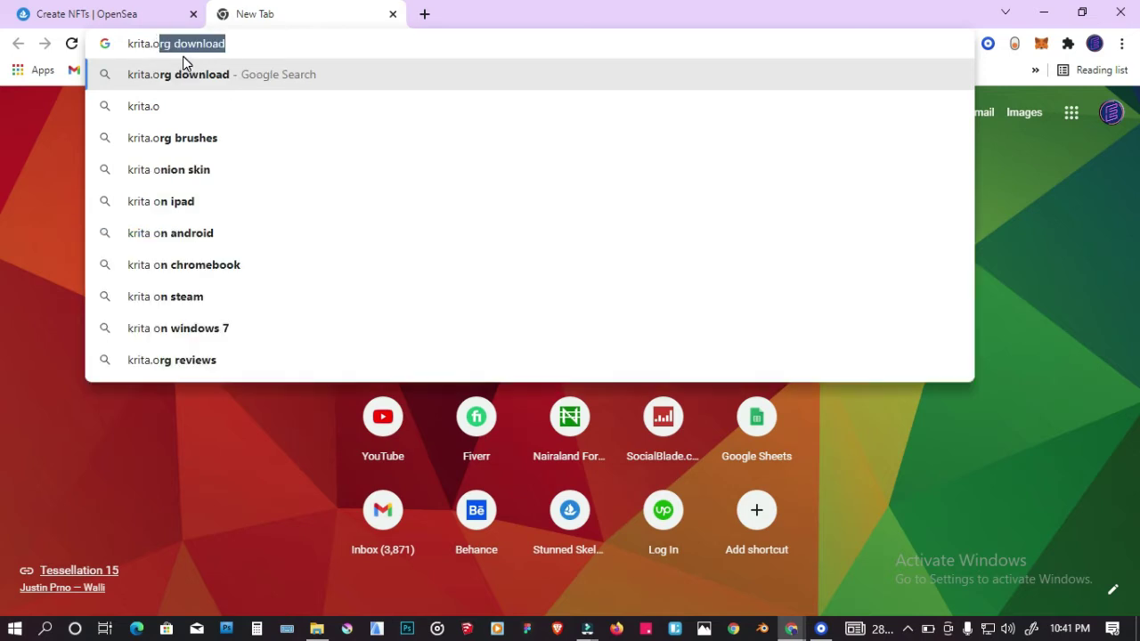
{"action": "type", "text": "rg"}
{"action": "key", "text": "Return"}
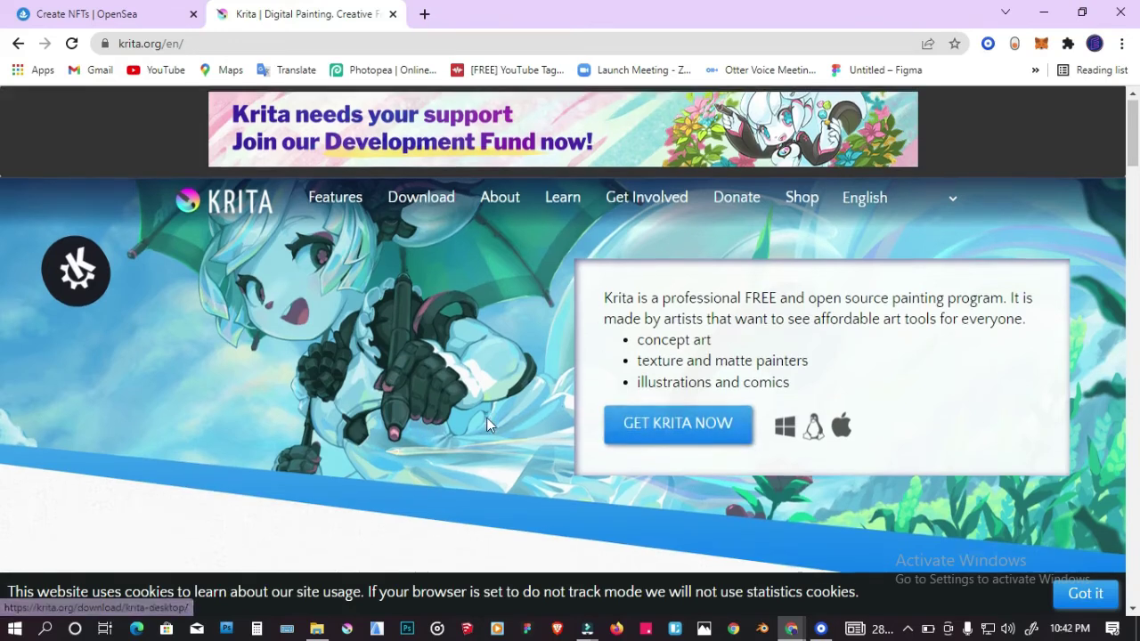
Step: Open Krita's download page and review the system requirements
{"action": "scroll", "coordinate": [486, 421], "scroll_direction": "down", "scroll_amount": 5}
{"action": "scroll", "coordinate": [486, 418], "scroll_direction": "down", "scroll_amount": 1}
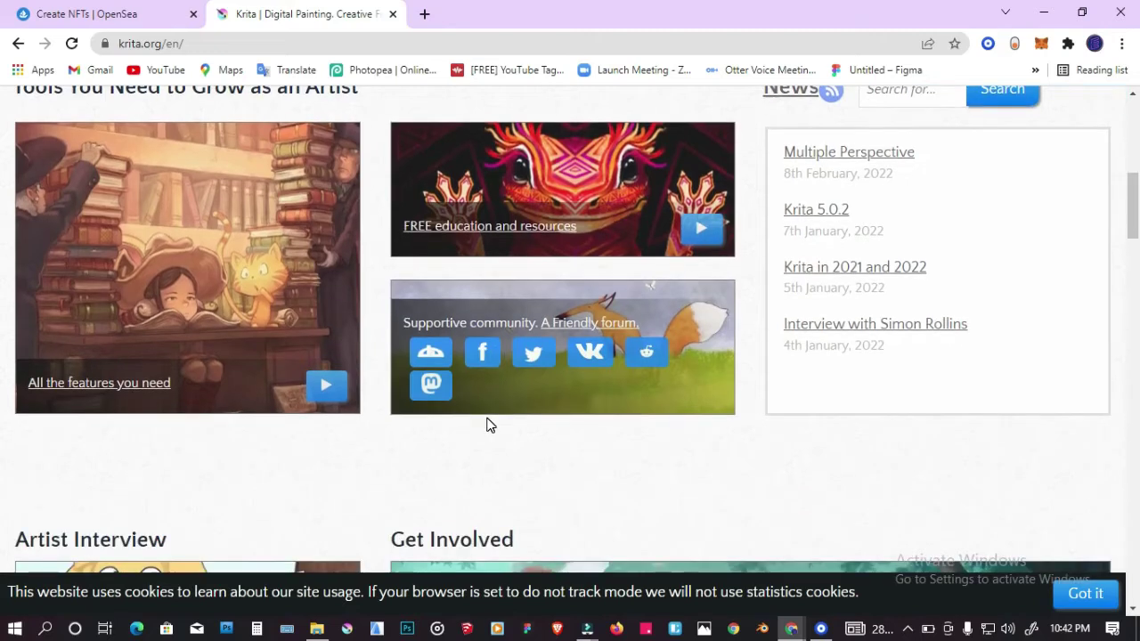
{"action": "scroll", "coordinate": [486, 423], "scroll_direction": "down", "scroll_amount": 3}
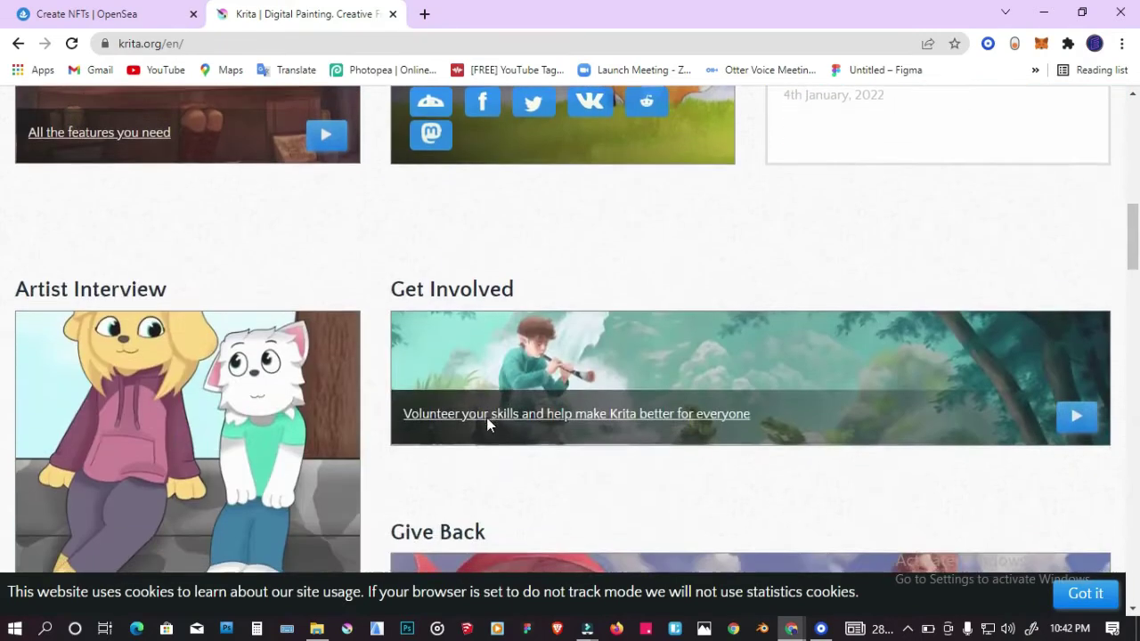
{"action": "scroll", "coordinate": [488, 425], "scroll_direction": "down", "scroll_amount": 3}
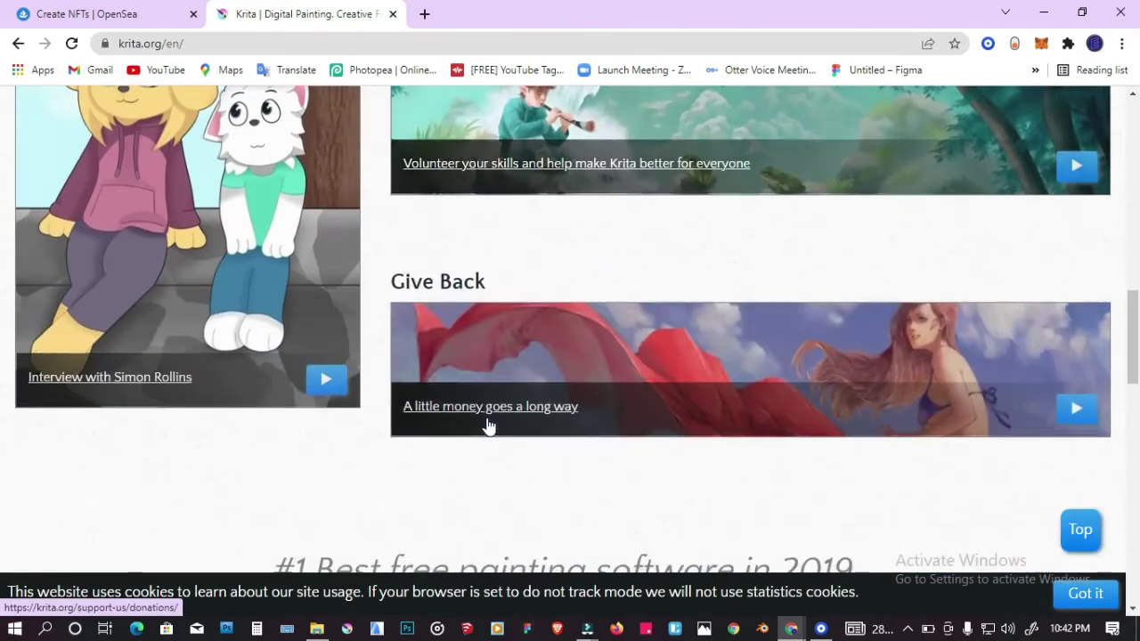
{"action": "scroll", "coordinate": [488, 426], "scroll_direction": "up", "scroll_amount": 4}
{"action": "scroll", "coordinate": [487, 425], "scroll_direction": "up", "scroll_amount": 5}
{"action": "scroll", "coordinate": [486, 418], "scroll_direction": "up", "scroll_amount": 4}
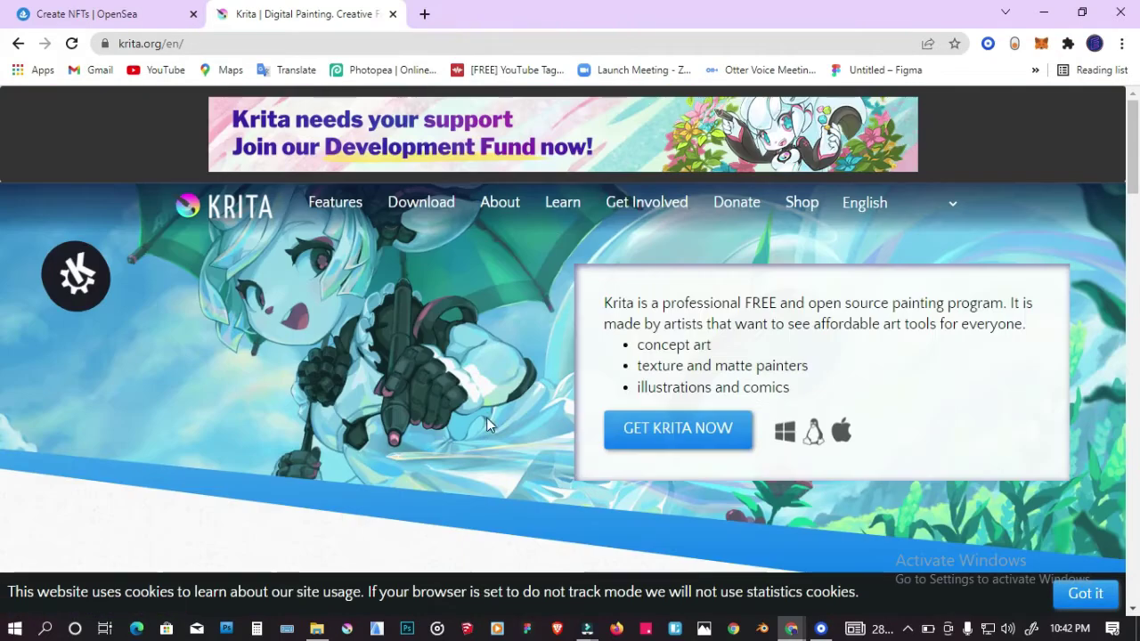
{"action": "left_click", "coordinate": [715, 438]}
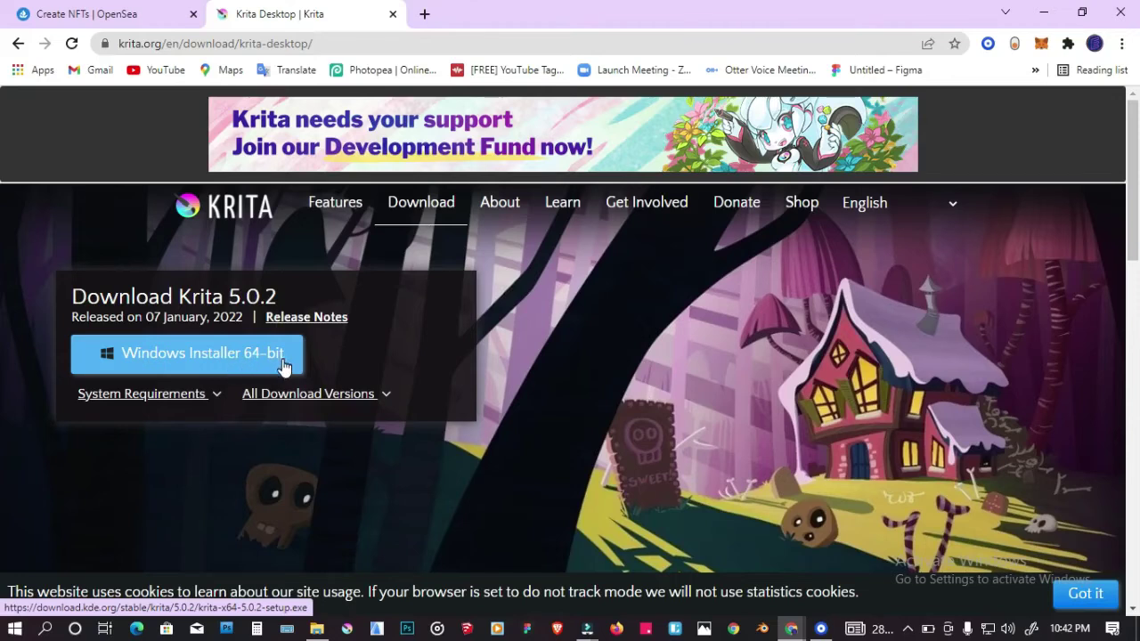
{"action": "left_click", "coordinate": [219, 398]}
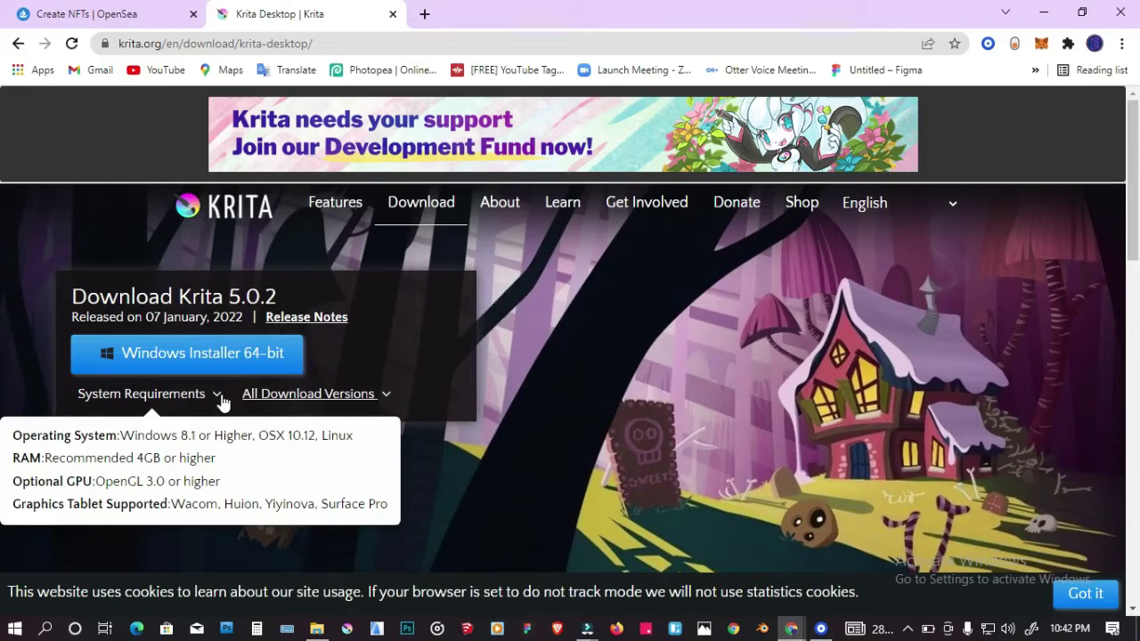
{"action": "left_click", "coordinate": [221, 397]}
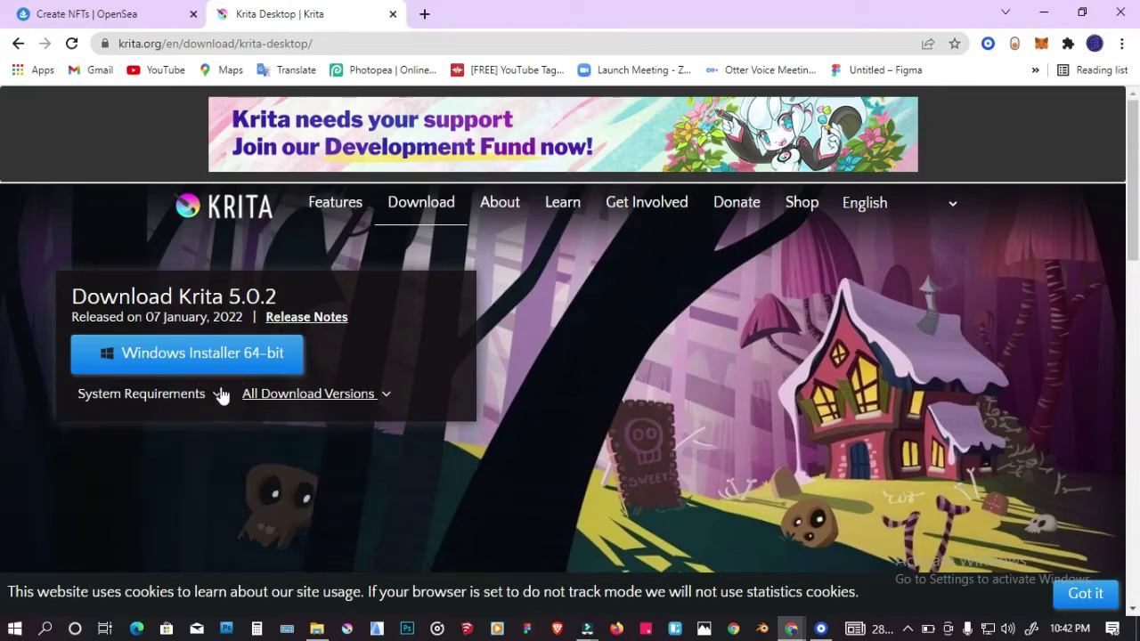
Step: Start the Krita 5.0.2 Windows 64-bit installer download, then pause it
{"action": "left_click", "coordinate": [227, 360]}
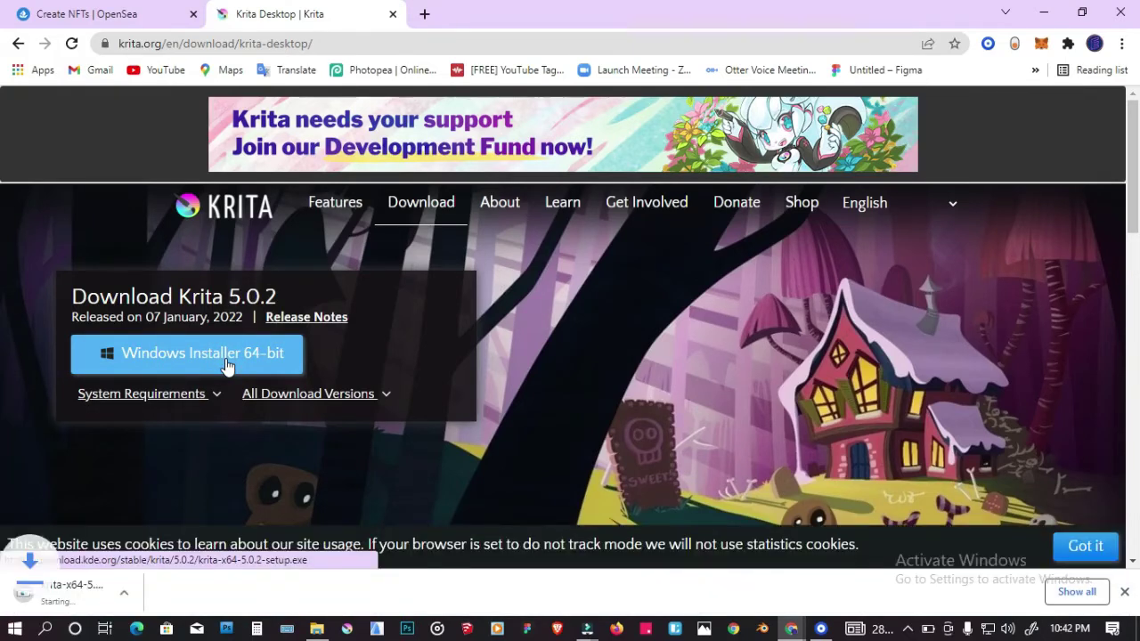
{"action": "left_click", "coordinate": [178, 593]}
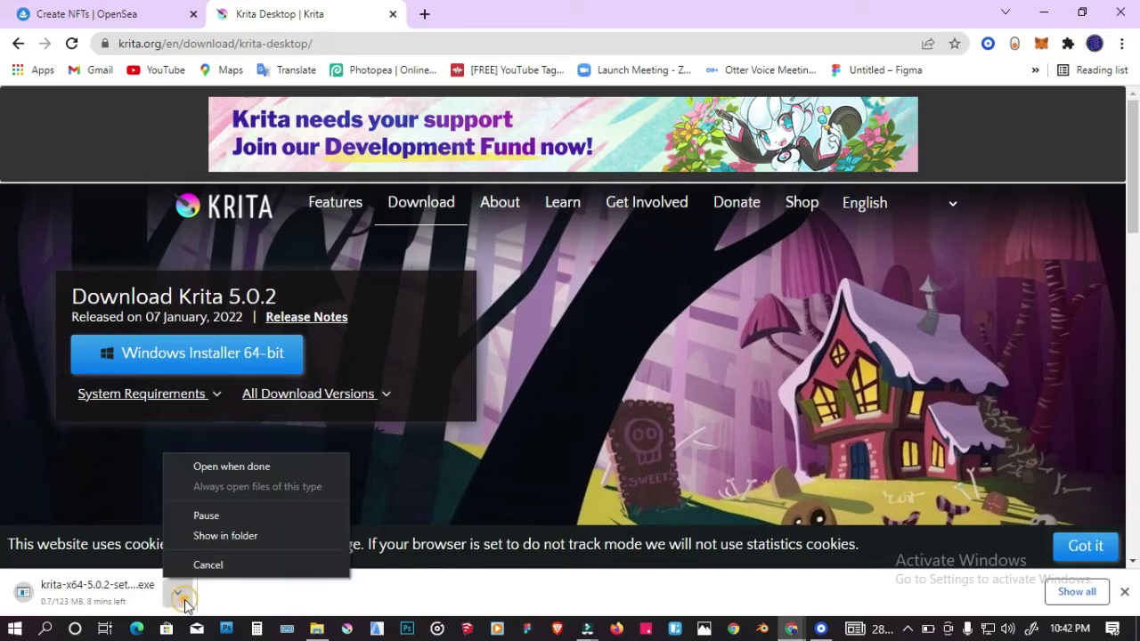
{"action": "left_click", "coordinate": [197, 519]}
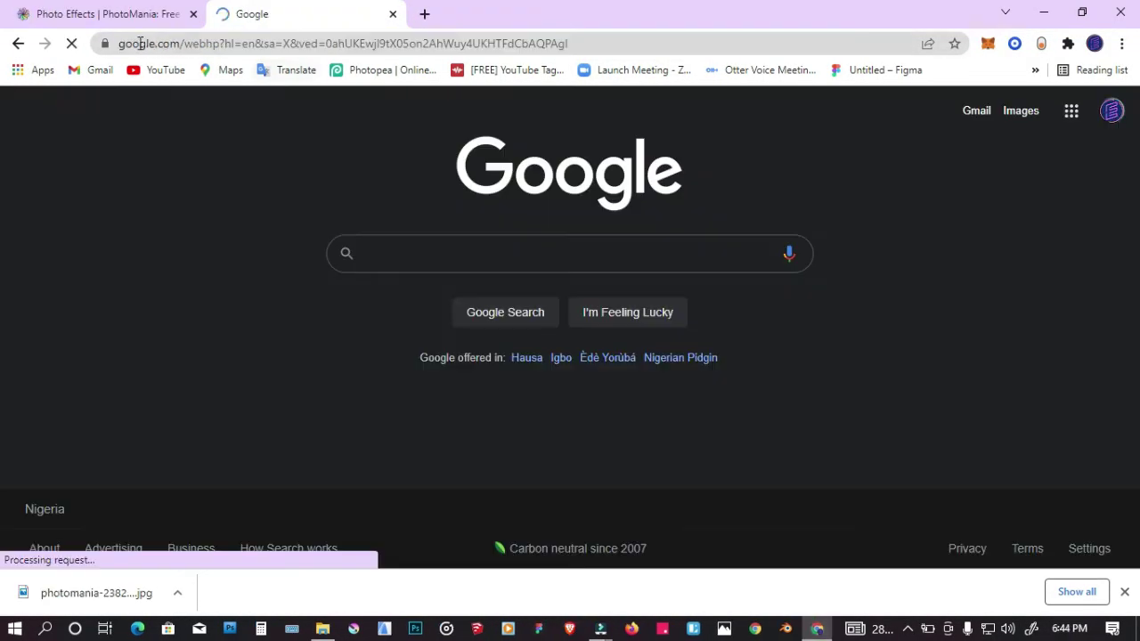
Step: Navigate to opensea.io using the address bar suggestion
{"action": "left_click", "coordinate": [148, 44]}
{"action": "type", "text": "o"}
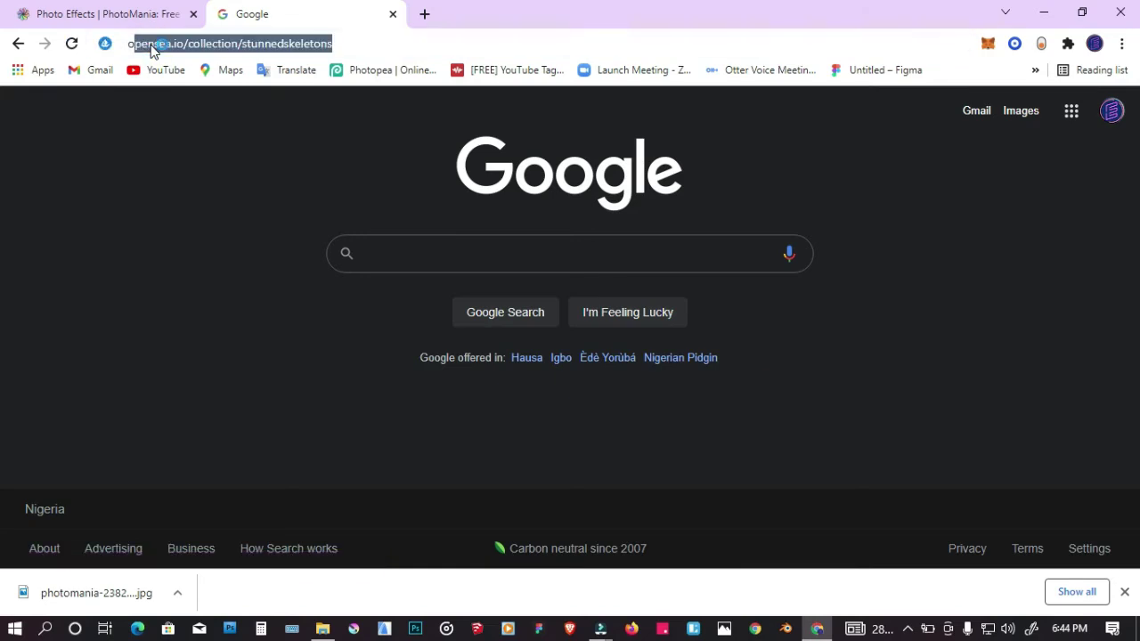
{"action": "type", "text": "p"}
{"action": "left_click", "coordinate": [153, 244]}
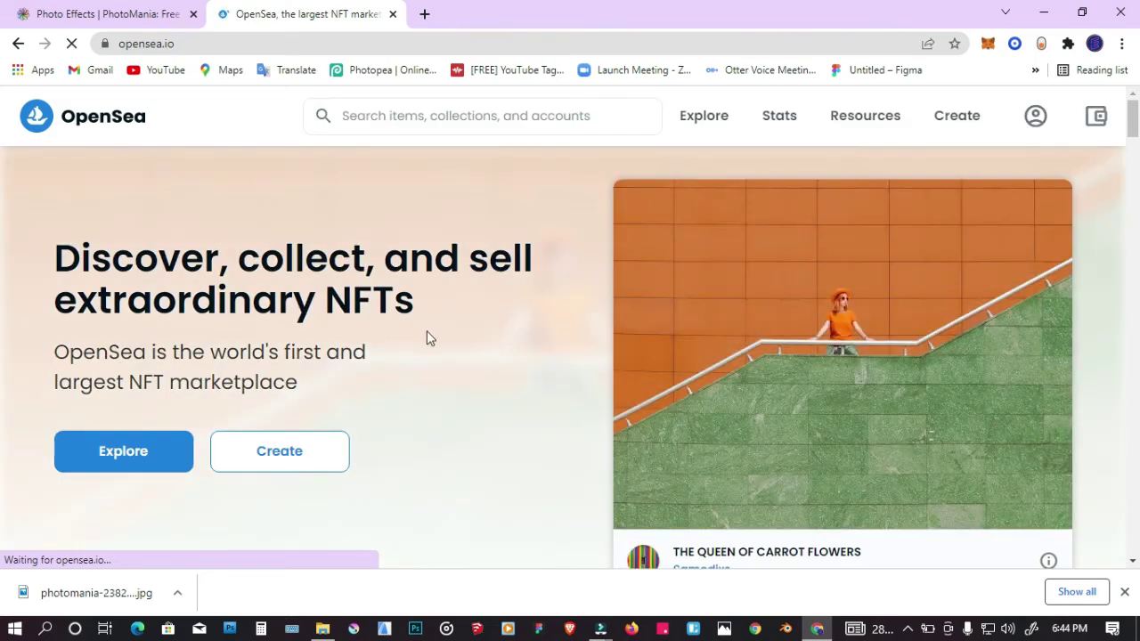
Step: Choose Create on OpenSea's home page to reach the wallet login page
{"action": "scroll", "coordinate": [419, 342], "scroll_direction": "down", "scroll_amount": 2}
{"action": "scroll", "coordinate": [418, 346], "scroll_direction": "down", "scroll_amount": 2}
{"action": "scroll", "coordinate": [417, 348], "scroll_direction": "up", "scroll_amount": 1}
{"action": "scroll", "coordinate": [418, 347], "scroll_direction": "up", "scroll_amount": 2}
{"action": "left_click", "coordinate": [301, 373]}
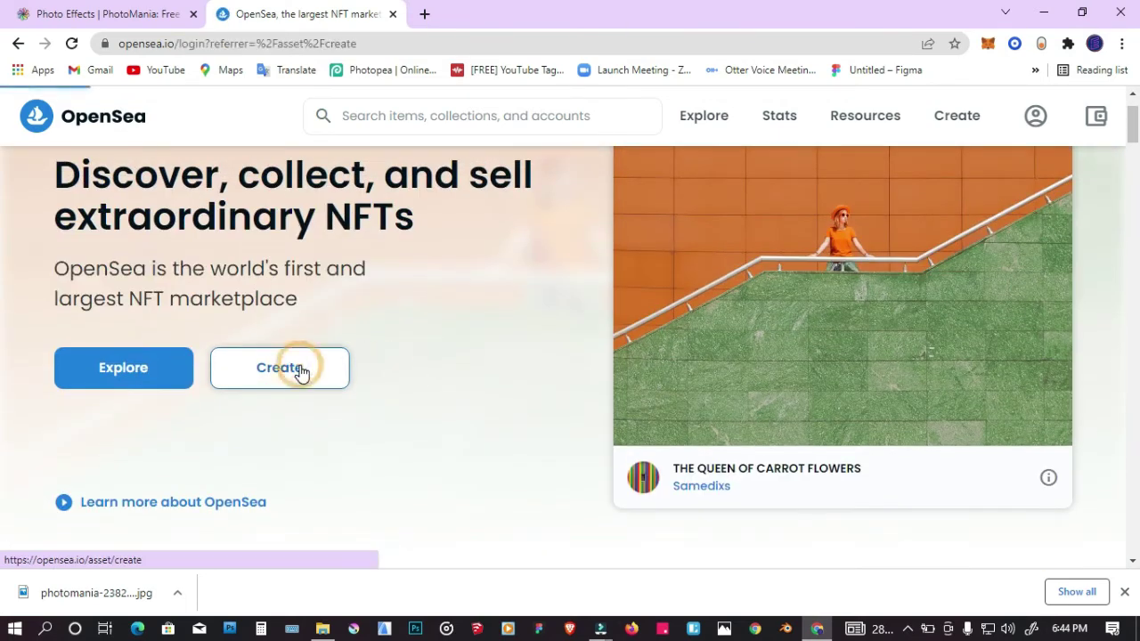
{"action": "scroll", "coordinate": [351, 352], "scroll_direction": "down", "scroll_amount": 1}
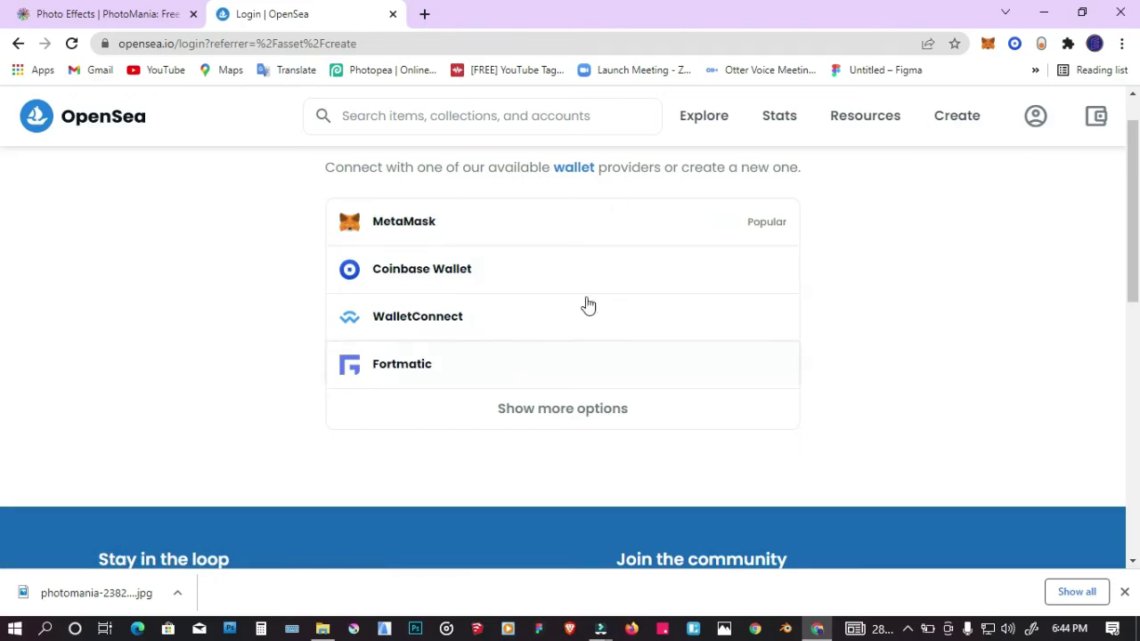
Step: Choose MetaMask as the wallet and unlock it with the wallet password
{"action": "left_click", "coordinate": [576, 236]}
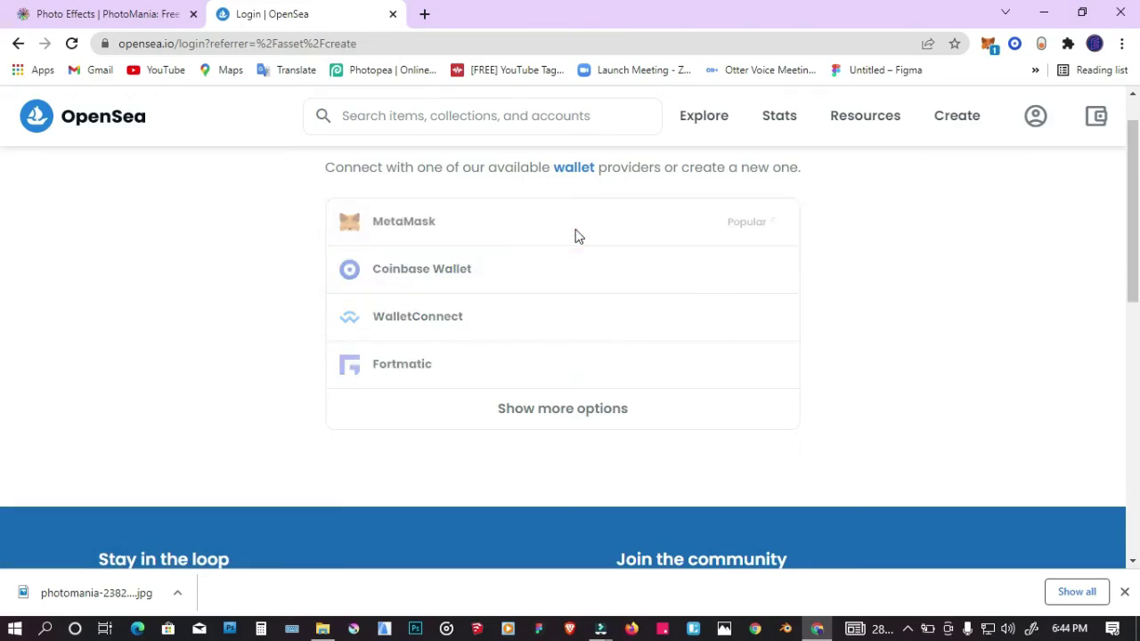
{"action": "left_click", "coordinate": [988, 45]}
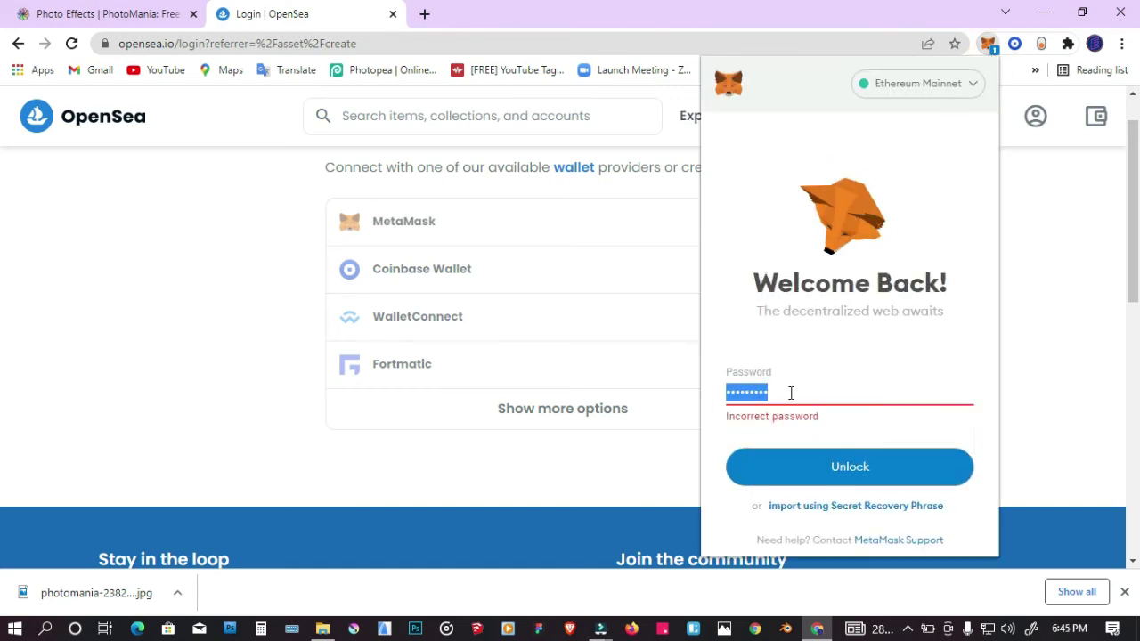
{"action": "type", "text": "•••"}
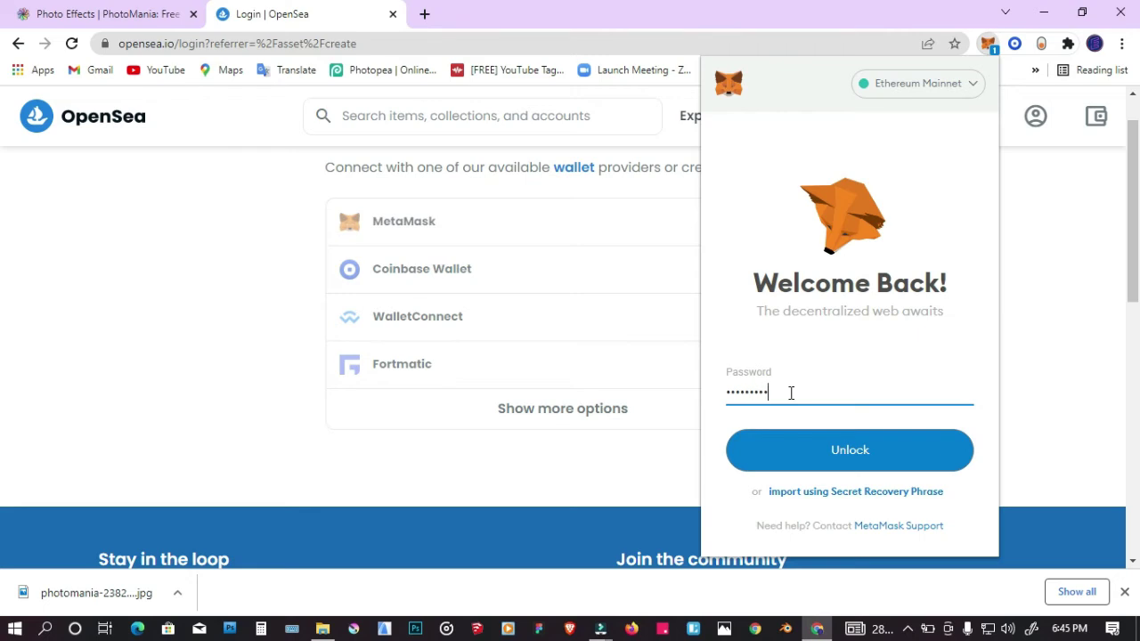
{"action": "left_click", "coordinate": [791, 438]}
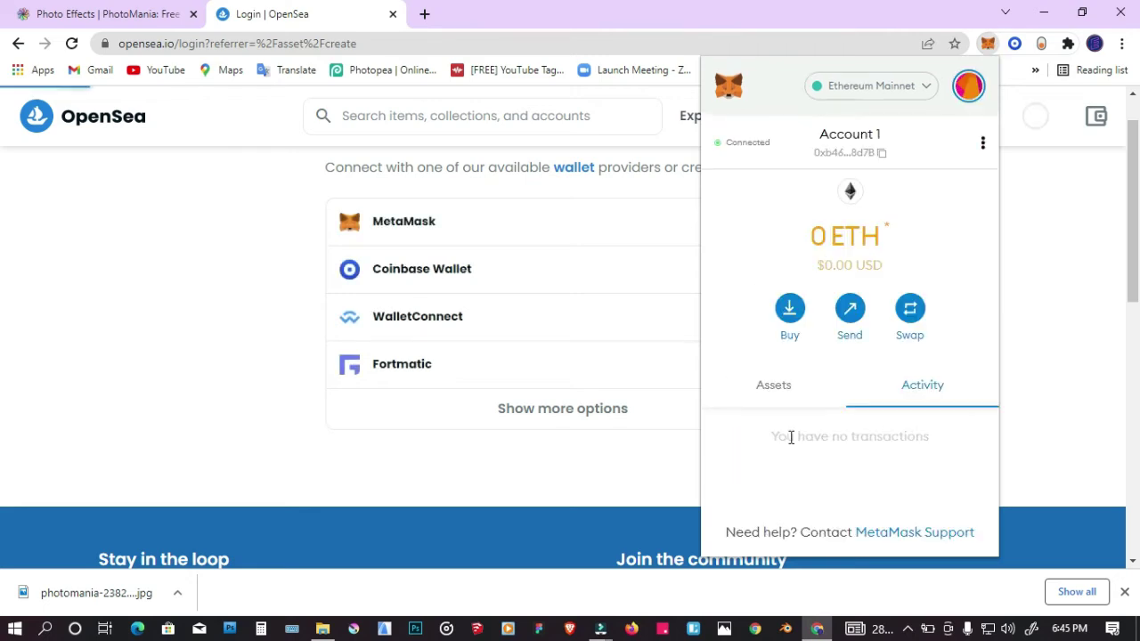
Step: Upload the downloaded PhotoMania painted canal-street image as the item's media
{"action": "left_click", "coordinate": [1041, 189]}
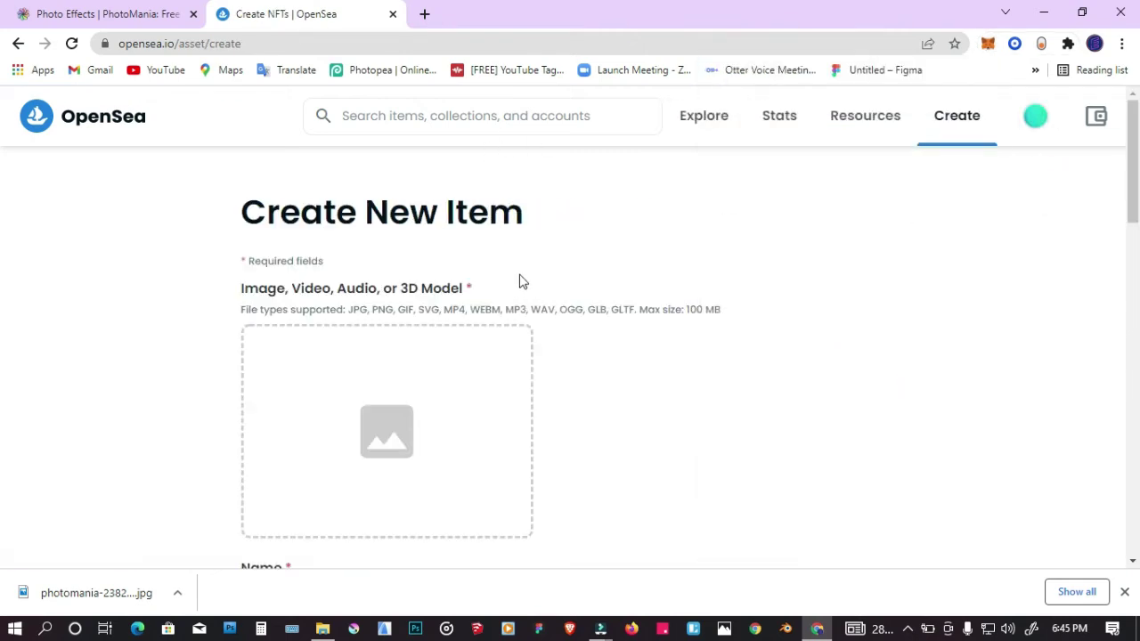
{"action": "scroll", "coordinate": [522, 284], "scroll_direction": "down", "scroll_amount": 2}
{"action": "scroll", "coordinate": [499, 294], "scroll_direction": "up", "scroll_amount": 1}
{"action": "left_click", "coordinate": [473, 308]}
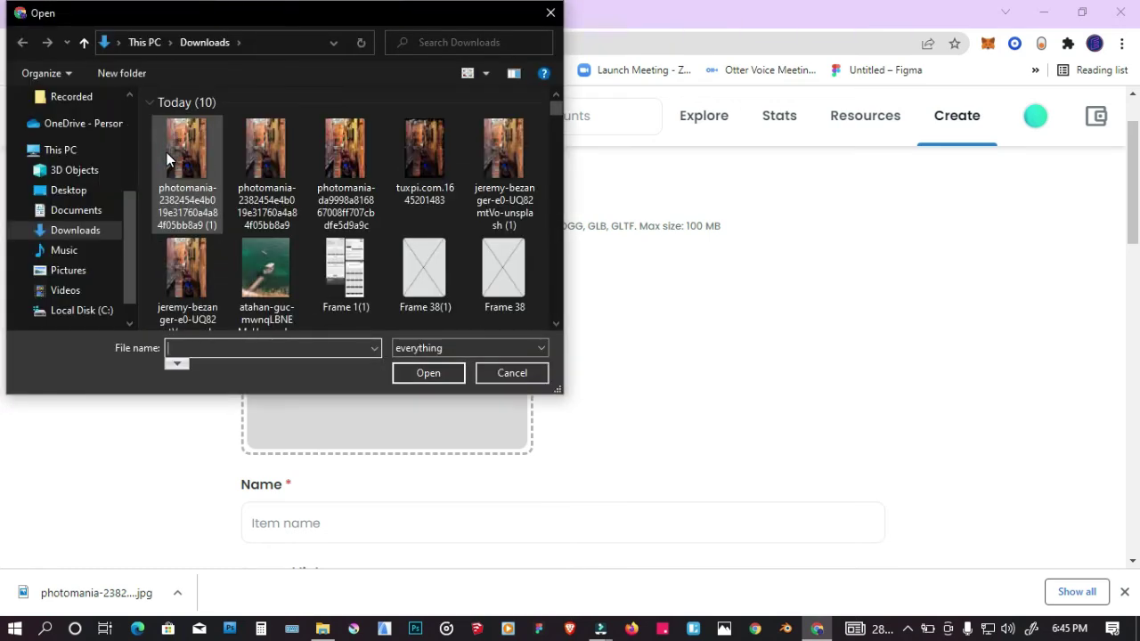
{"action": "double_click", "coordinate": [168, 147]}
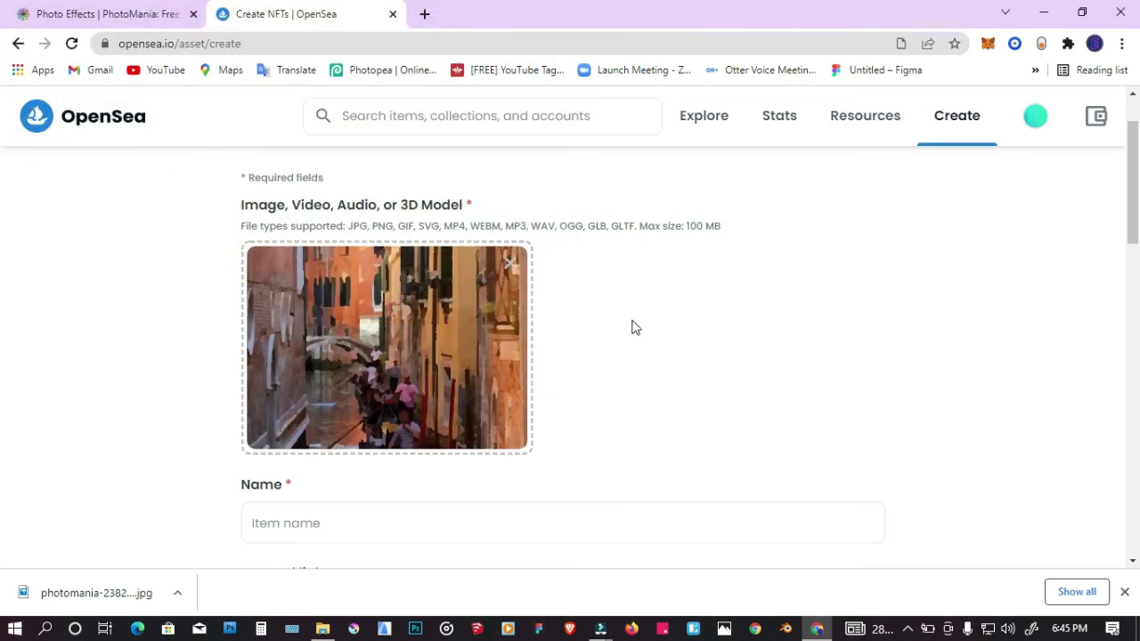
Step: Enter 'Street river' as the item name
{"action": "scroll", "coordinate": [617, 343], "scroll_direction": "down", "scroll_amount": 2}
{"action": "left_click", "coordinate": [486, 353]}
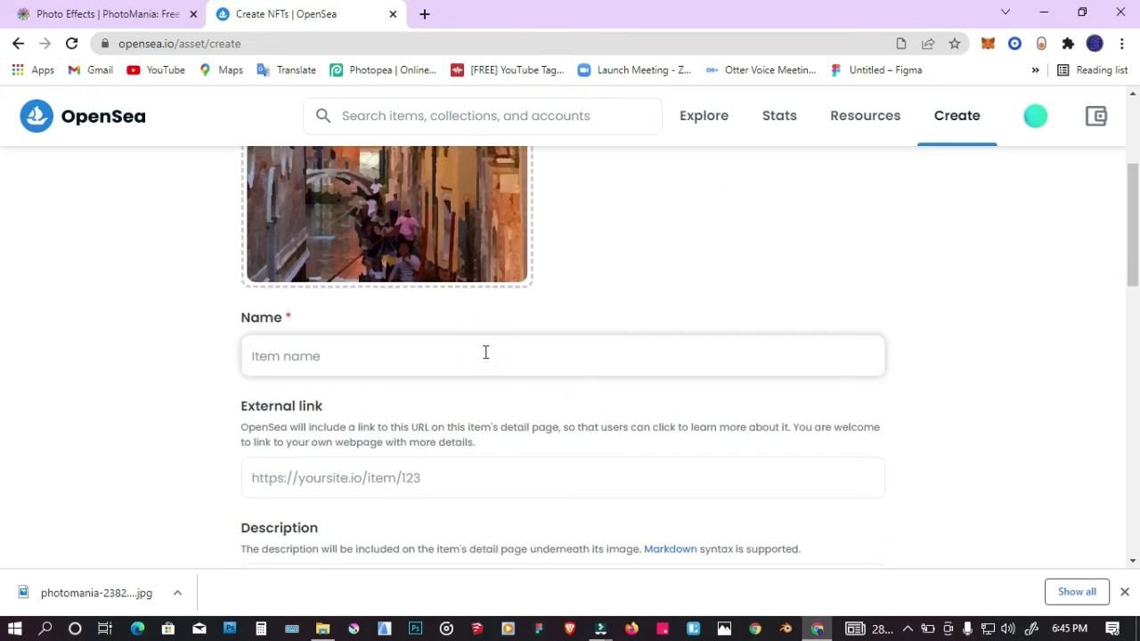
{"action": "type", "text": "Street river"}
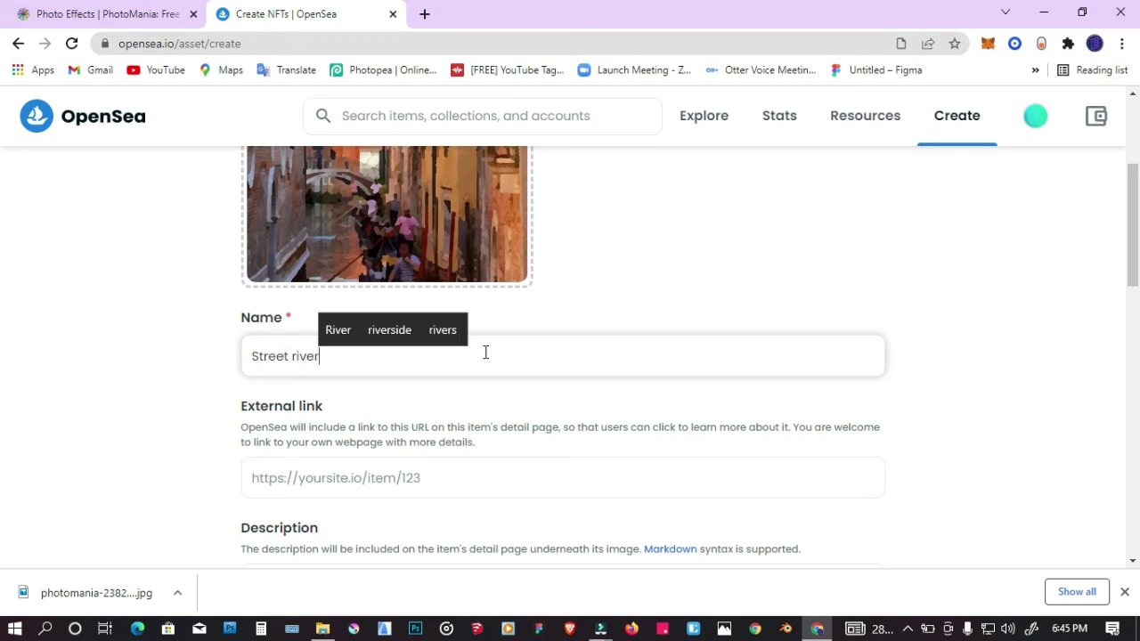
{"action": "scroll", "coordinate": [472, 440], "scroll_direction": "down", "scroll_amount": 3}
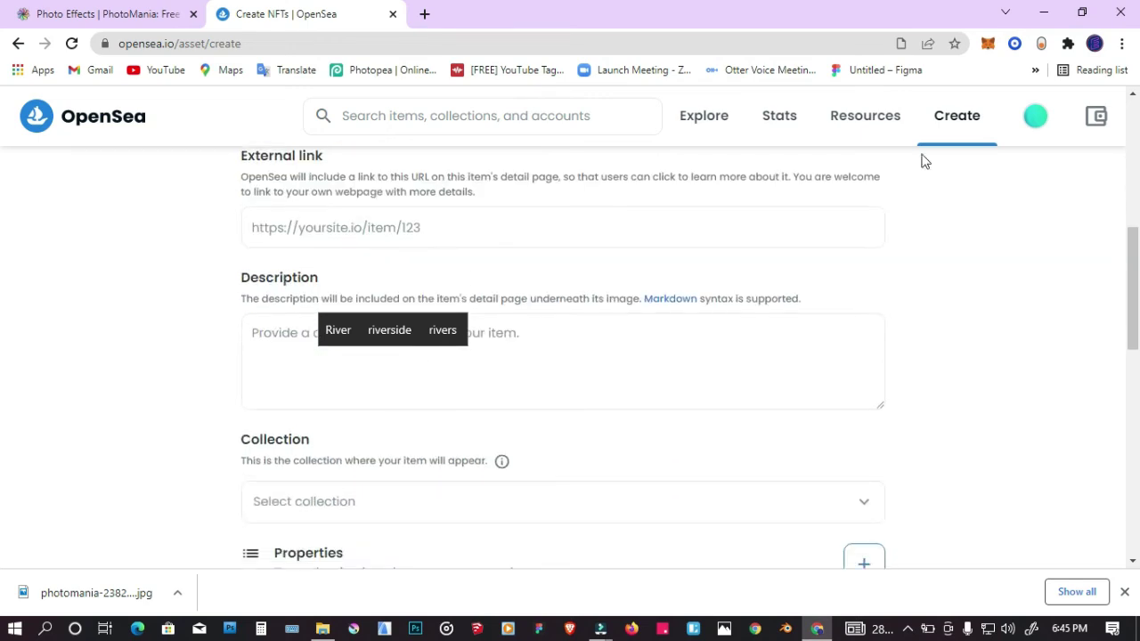
Step: Enter the description 'This is a painting of a river that was used to demonstrate how to make NFT'
{"action": "left_click", "coordinate": [522, 362]}
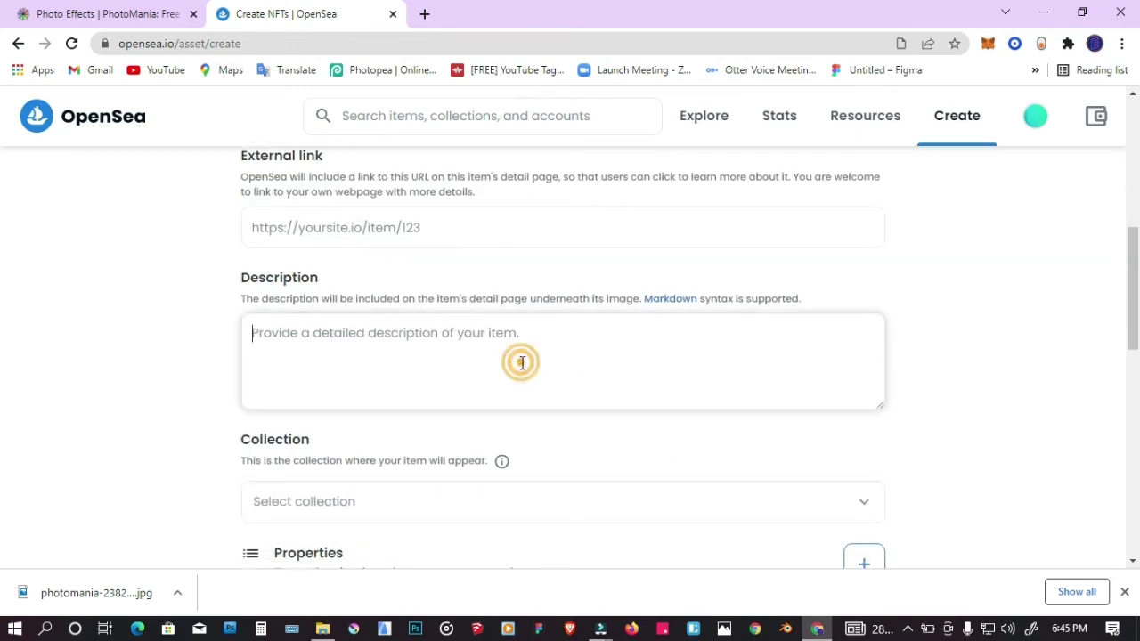
{"action": "type", "text": "This "}
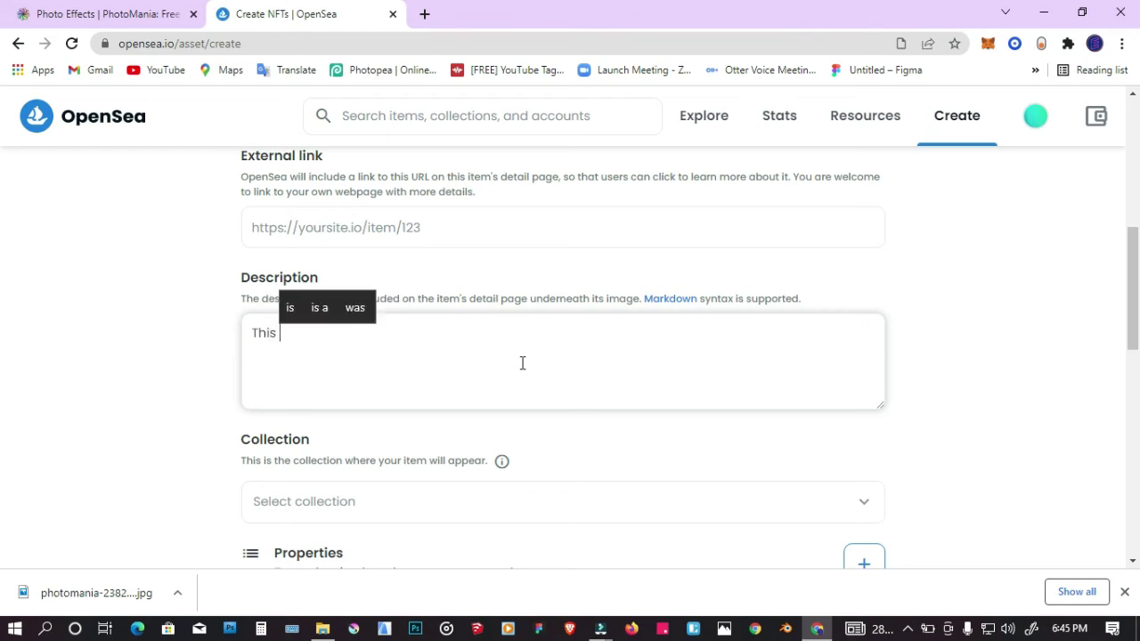
{"action": "type", "text": "is a "}
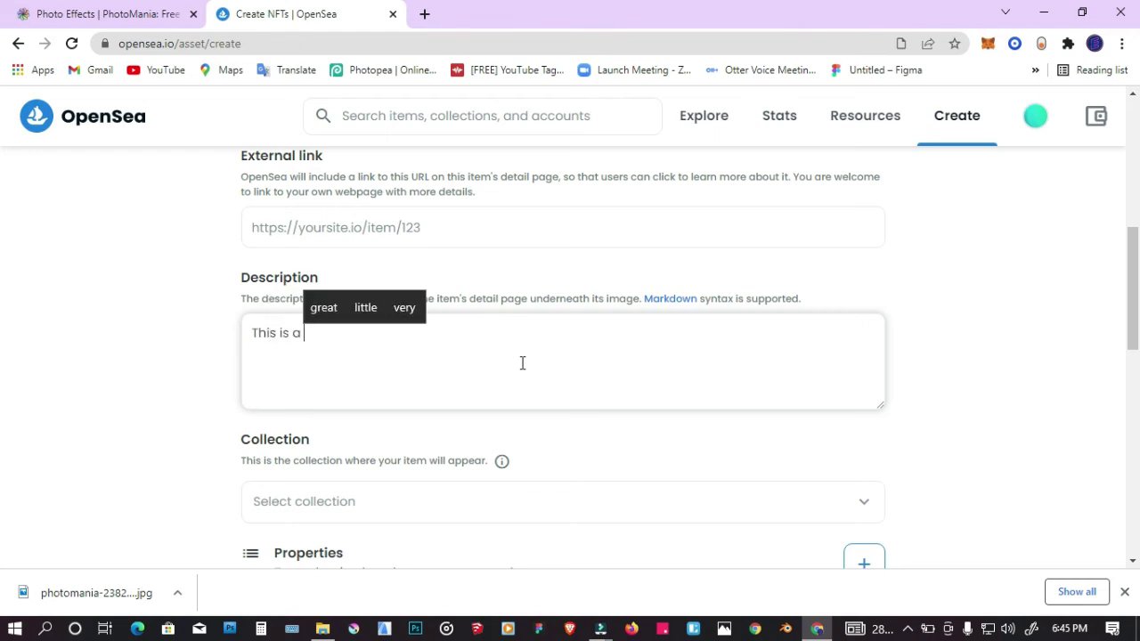
{"action": "type", "text": "painting "}
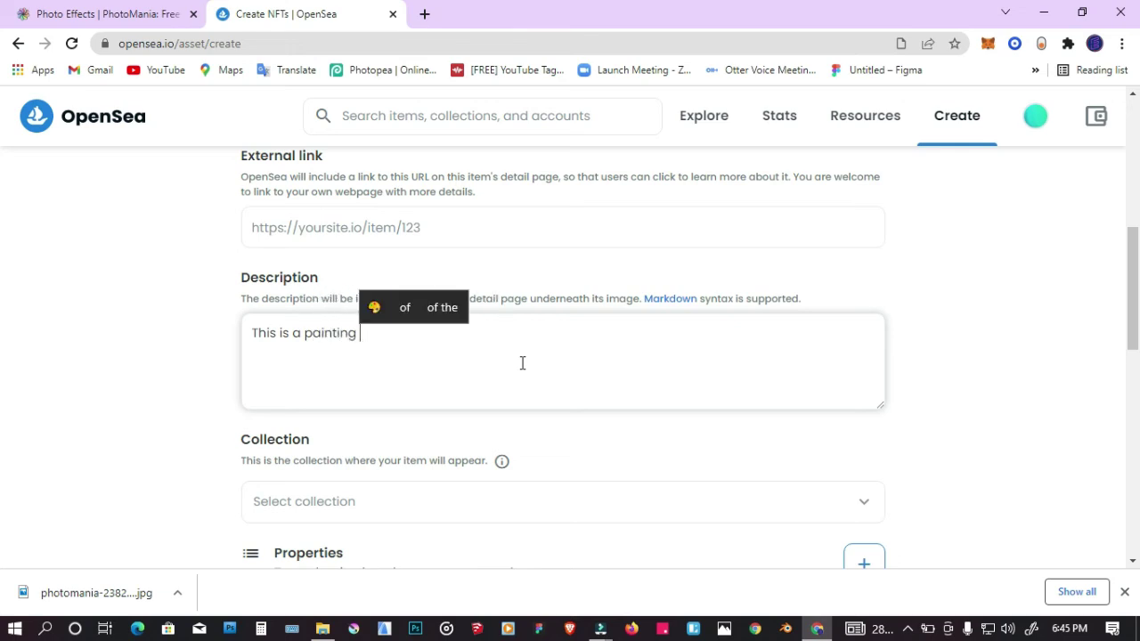
{"action": "type", "text": "of "}
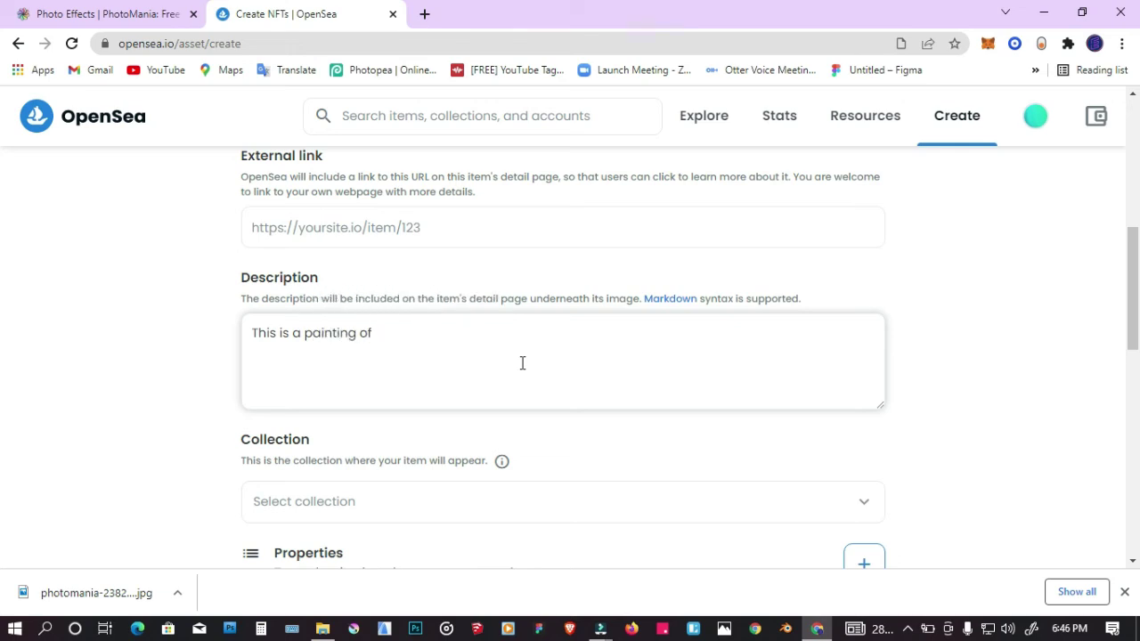
{"action": "type", "text": "a river "}
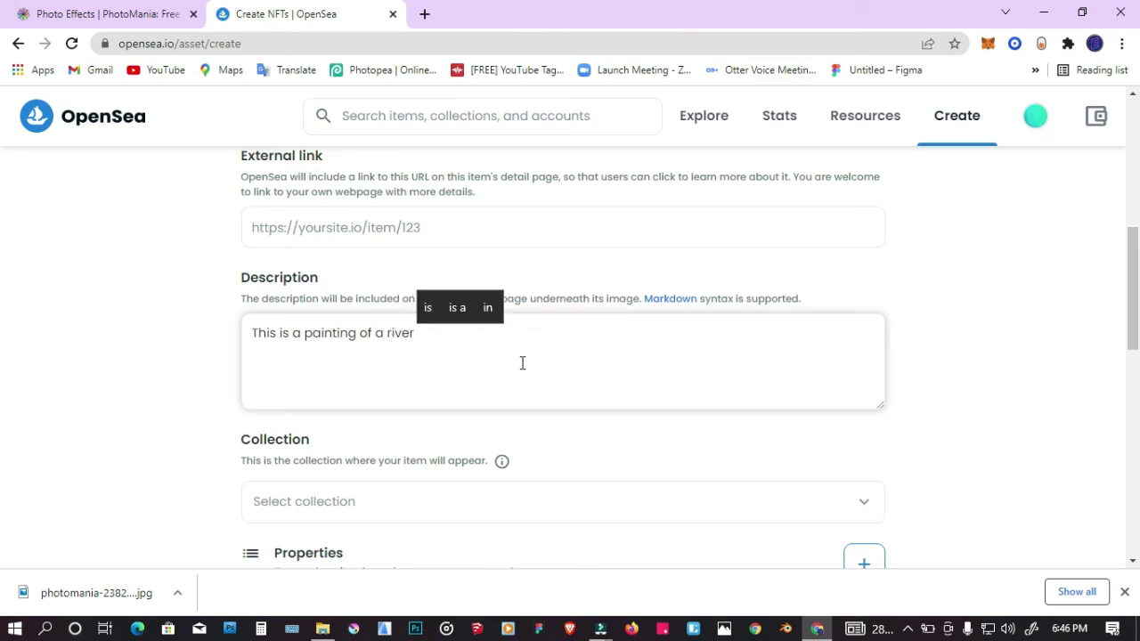
{"action": "type", "text": "that was used to d"}
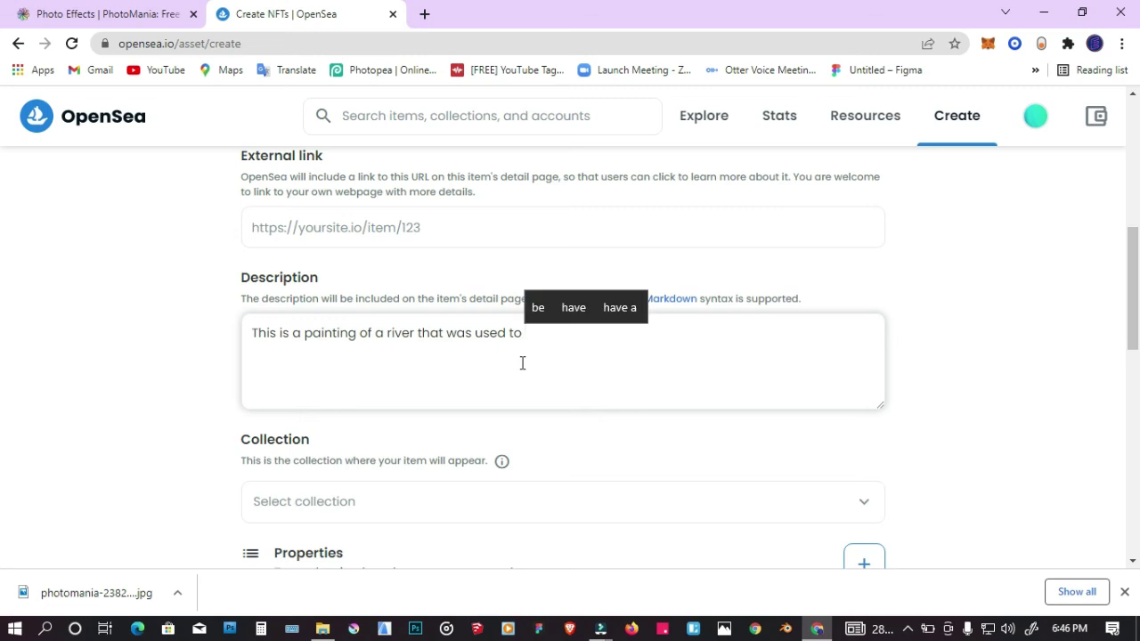
{"action": "type", "text": "emo"}
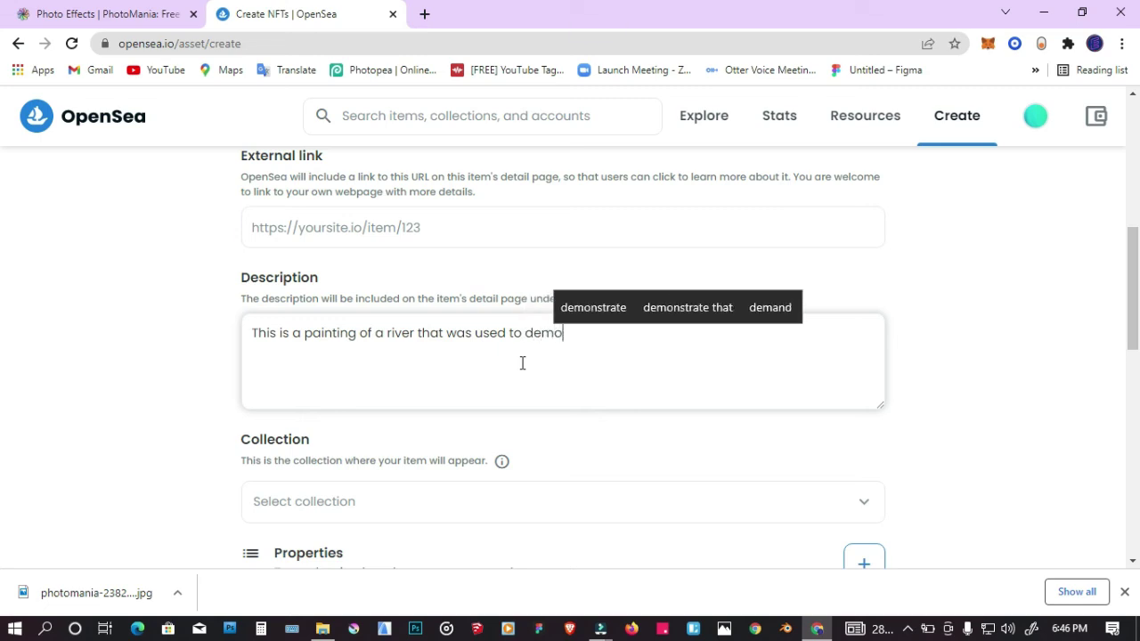
{"action": "type", "text": "nstrate how"}
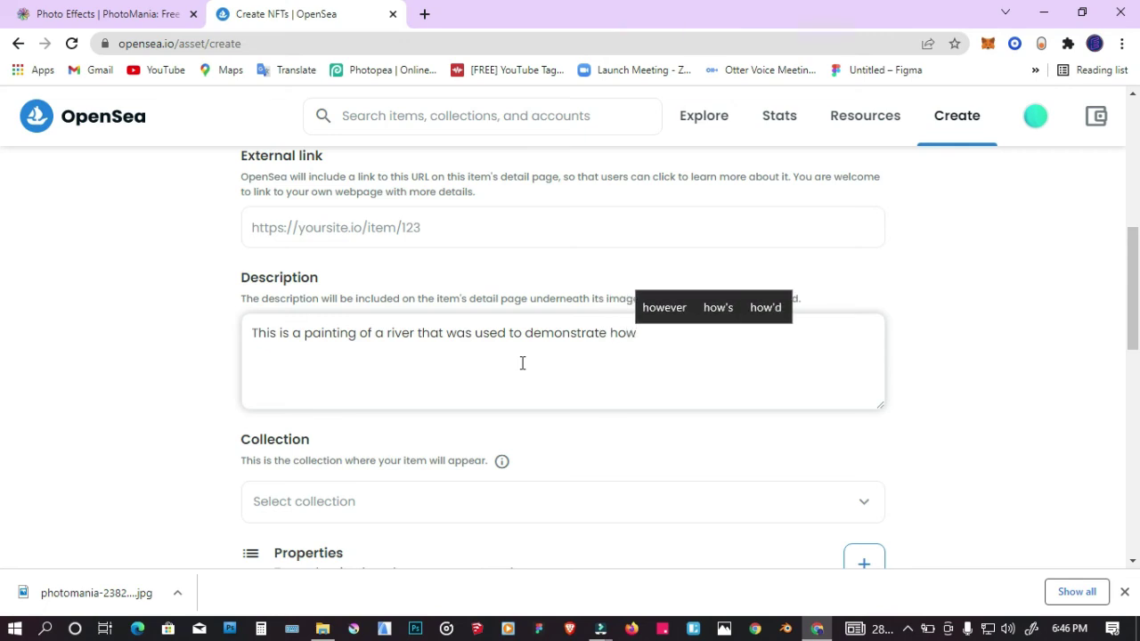
{"action": "type", "text": "t"}
{"action": "key", "text": "BackSpace"}
{"action": "type", "text": "t"}
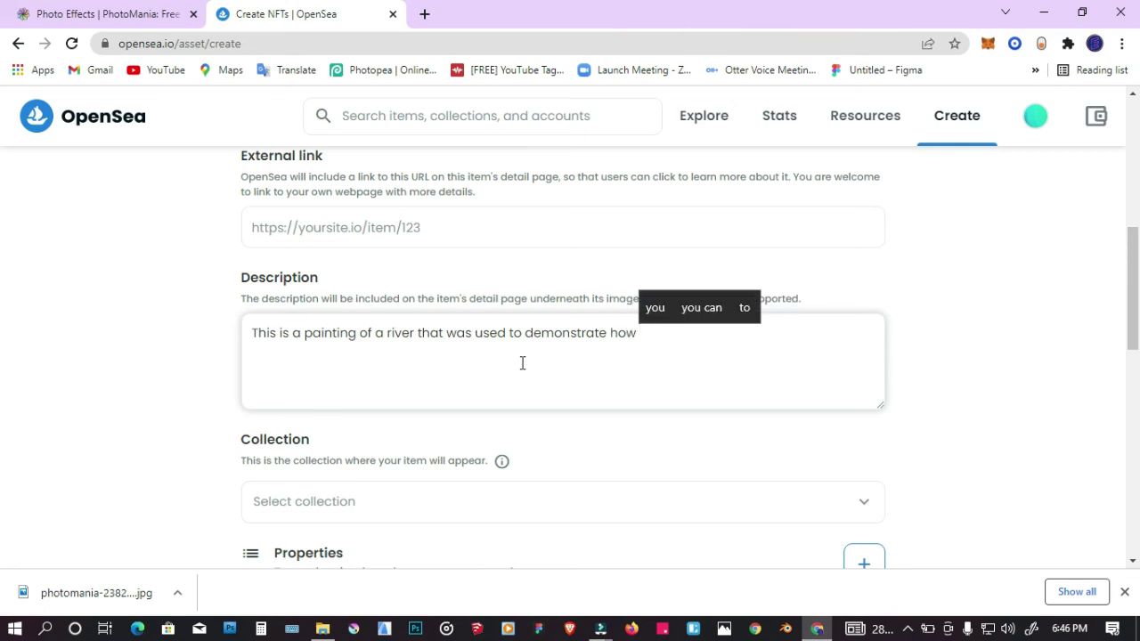
{"action": "type", "text": "o ma"}
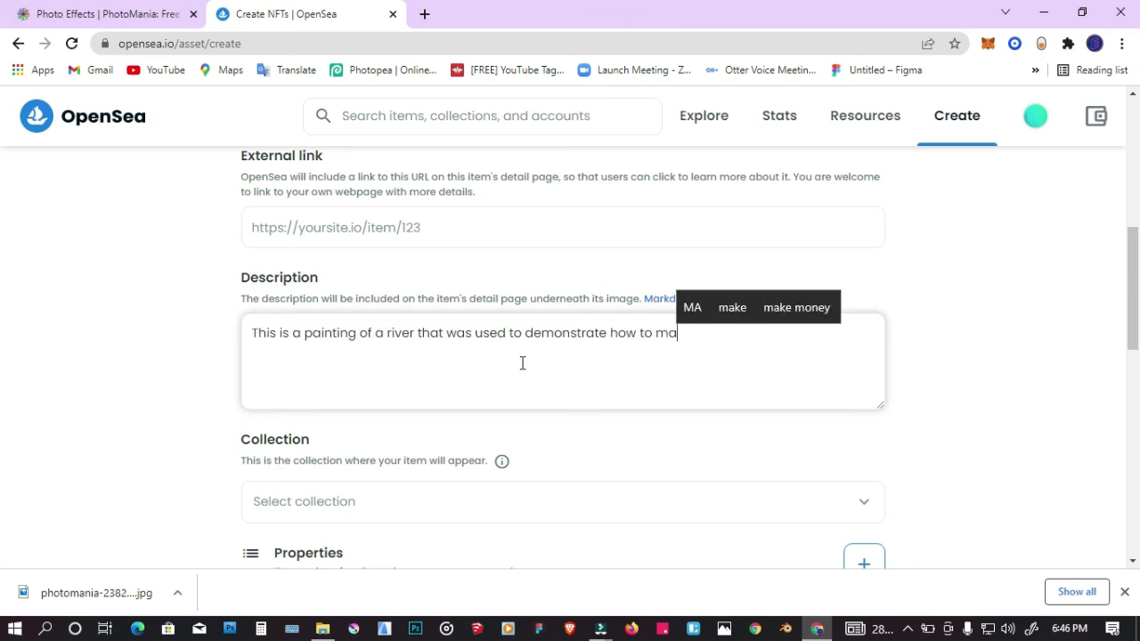
{"action": "type", "text": "ke NFTs"}
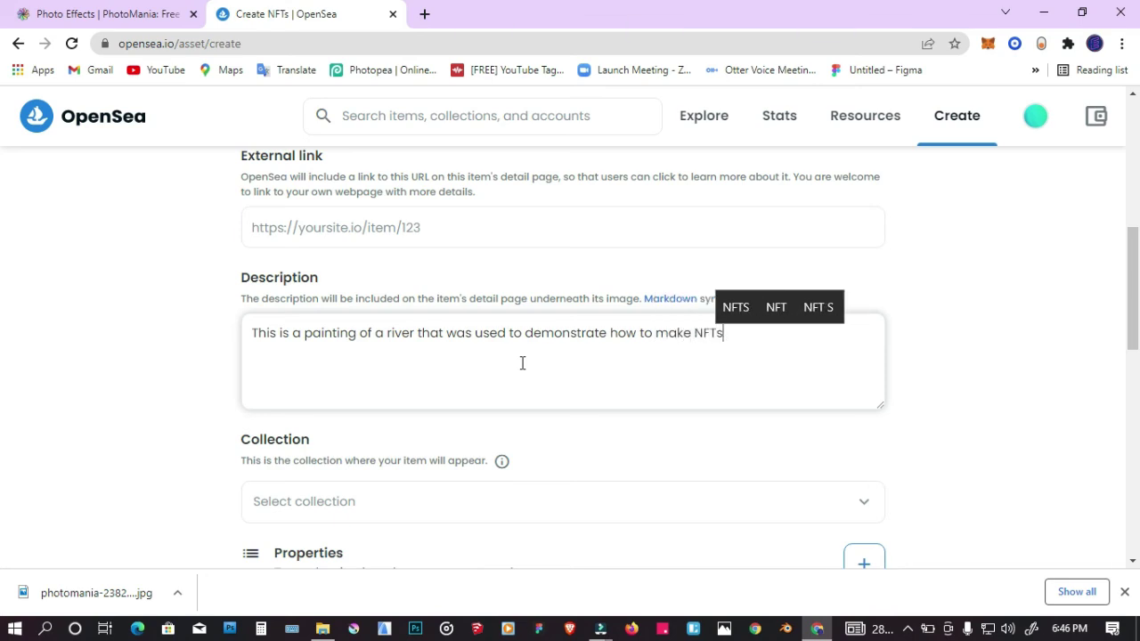
Step: Set the blockchain to Polygon and create the Street river item
{"action": "scroll", "coordinate": [523, 363], "scroll_direction": "down", "scroll_amount": 1}
{"action": "scroll", "coordinate": [537, 385], "scroll_direction": "down", "scroll_amount": 1}
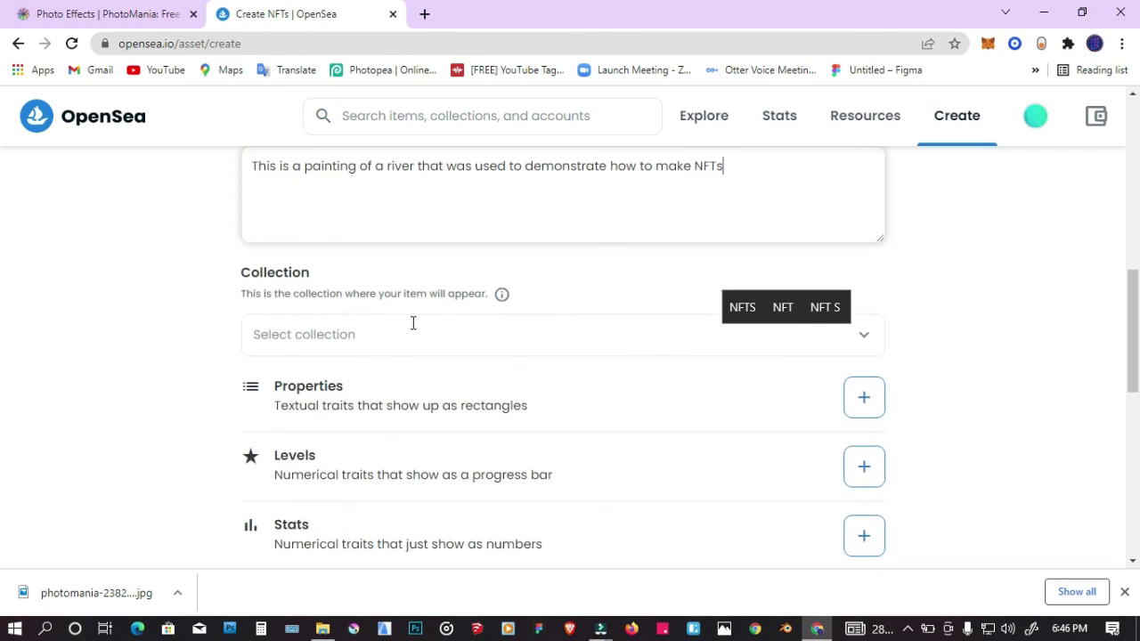
{"action": "scroll", "coordinate": [458, 326], "scroll_direction": "down", "scroll_amount": 1}
{"action": "scroll", "coordinate": [438, 428], "scroll_direction": "down", "scroll_amount": 2}
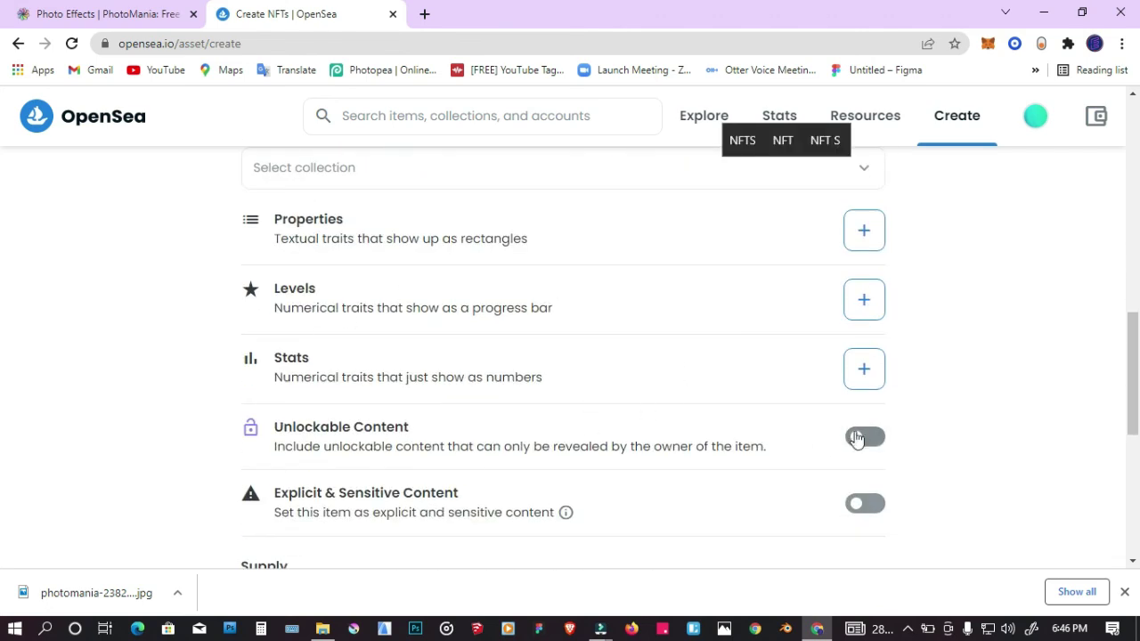
{"action": "scroll", "coordinate": [742, 438], "scroll_direction": "down", "scroll_amount": 2}
{"action": "scroll", "coordinate": [730, 439], "scroll_direction": "down", "scroll_amount": 2}
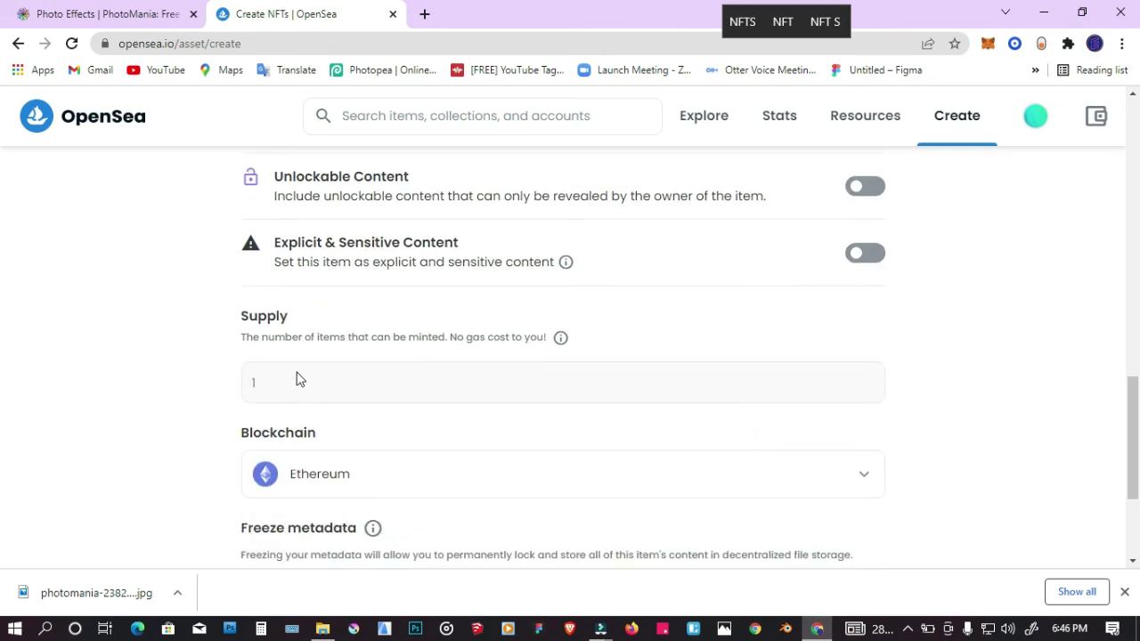
{"action": "left_click", "coordinate": [309, 479]}
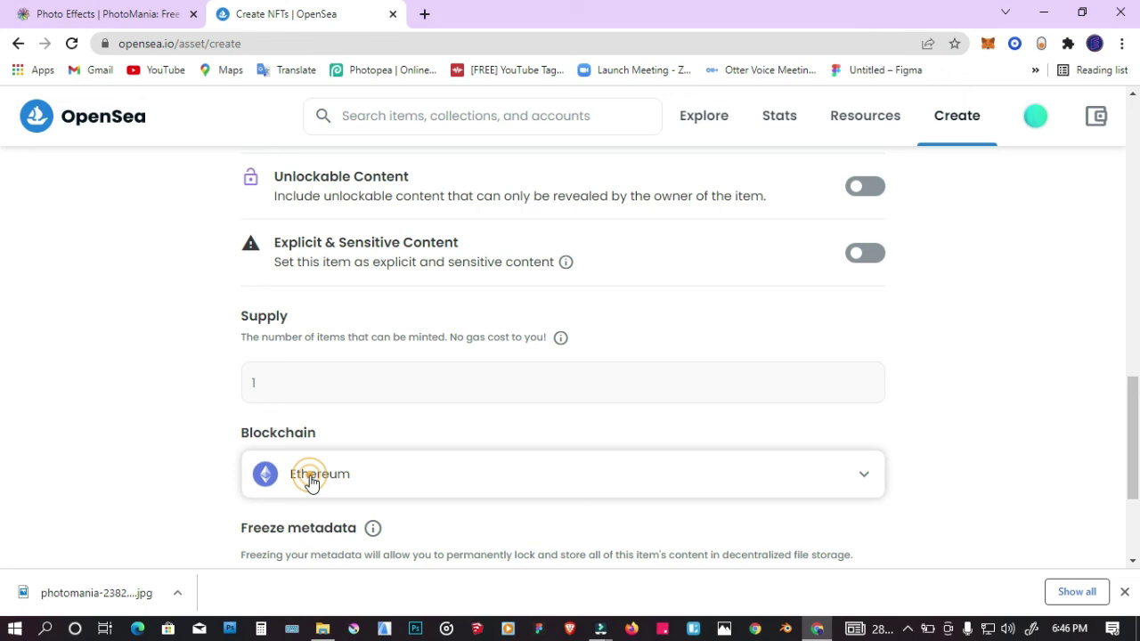
{"action": "left_click", "coordinate": [309, 479]}
{"action": "scroll", "coordinate": [308, 481], "scroll_direction": "down", "scroll_amount": 1}
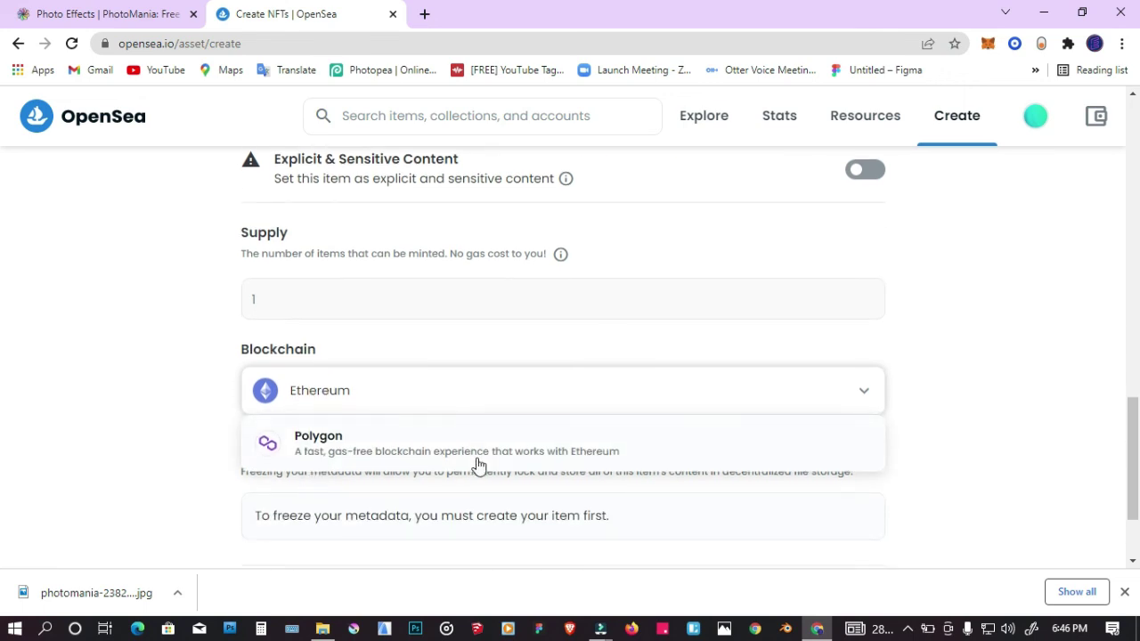
{"action": "left_click", "coordinate": [430, 454]}
{"action": "scroll", "coordinate": [430, 454], "scroll_direction": "down", "scroll_amount": 2}
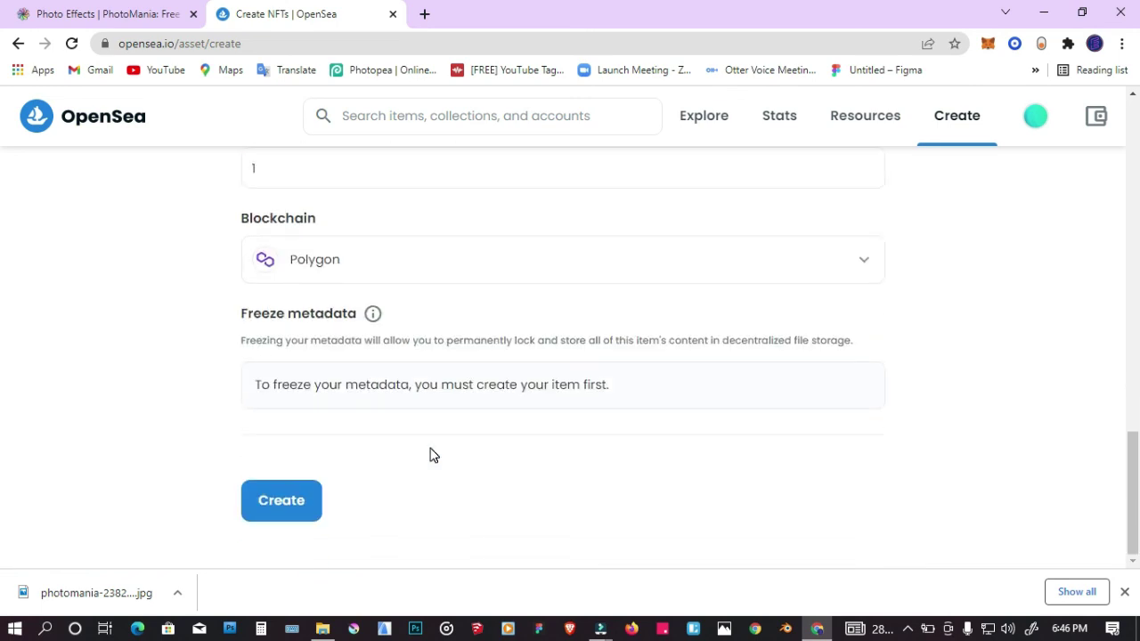
{"action": "left_click", "coordinate": [292, 497]}
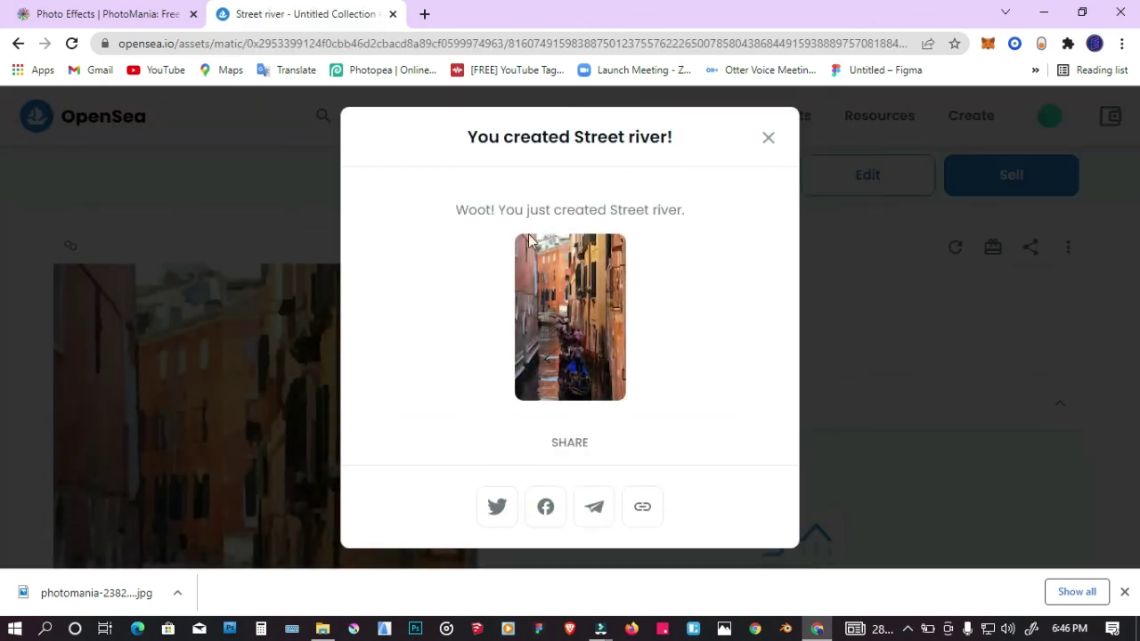
Step: Close the 'You created Street river!' notice and scroll through the item page
{"action": "left_click", "coordinate": [769, 141]}
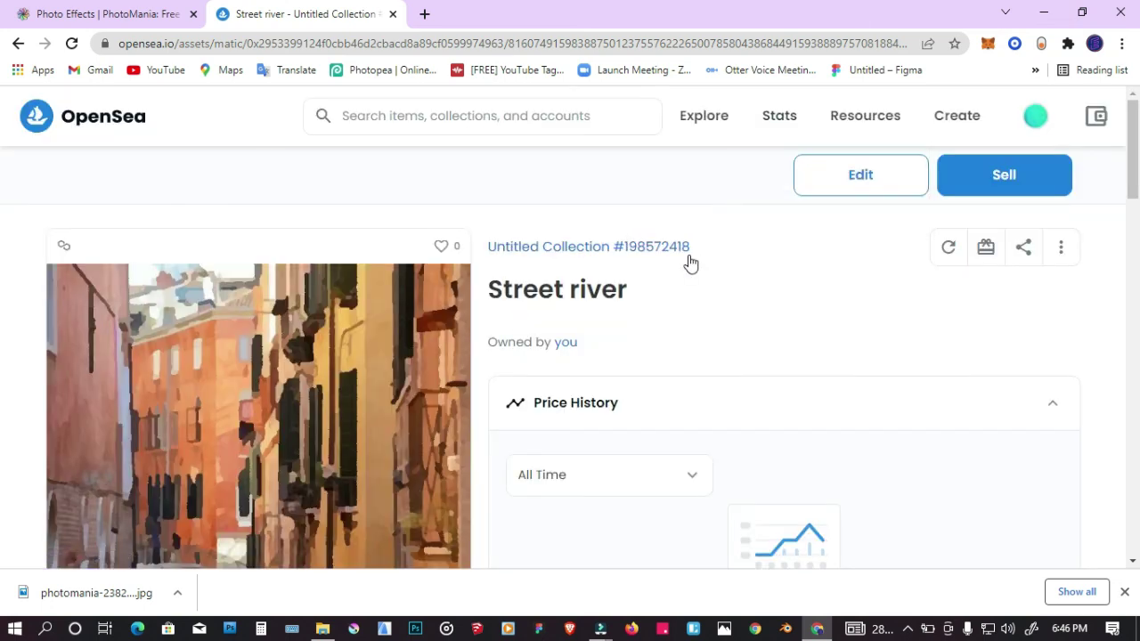
{"action": "scroll", "coordinate": [611, 287], "scroll_direction": "down", "scroll_amount": 3}
{"action": "scroll", "coordinate": [611, 288], "scroll_direction": "down", "scroll_amount": 4}
{"action": "scroll", "coordinate": [610, 288], "scroll_direction": "down", "scroll_amount": 4}
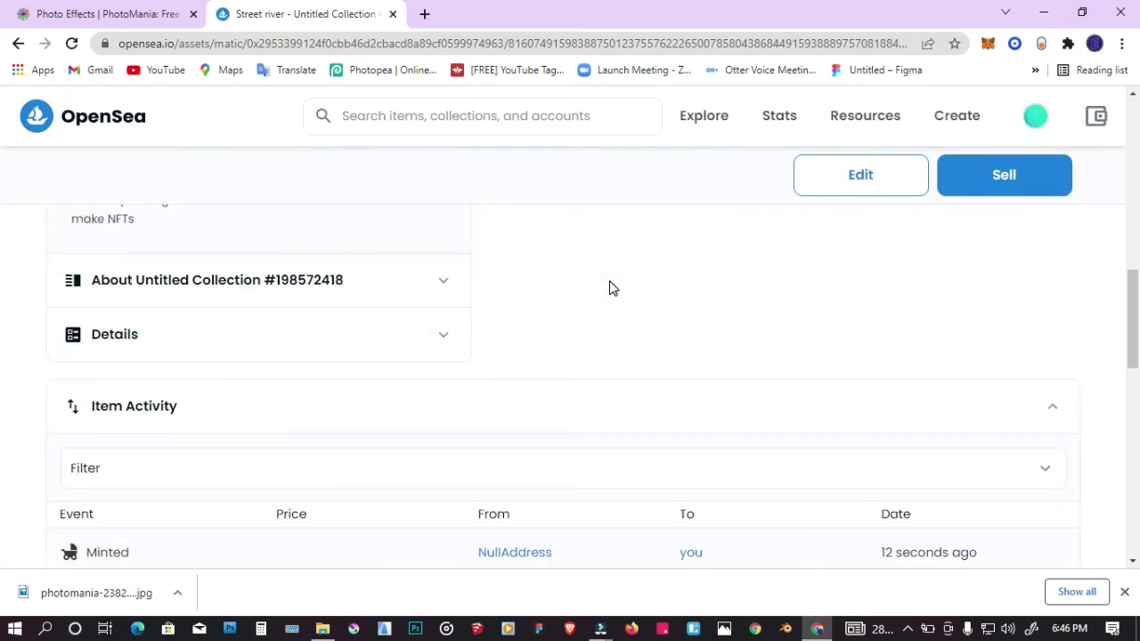
Step: List Street river for sale with a 1-month listing duration
{"action": "left_click", "coordinate": [971, 184]}
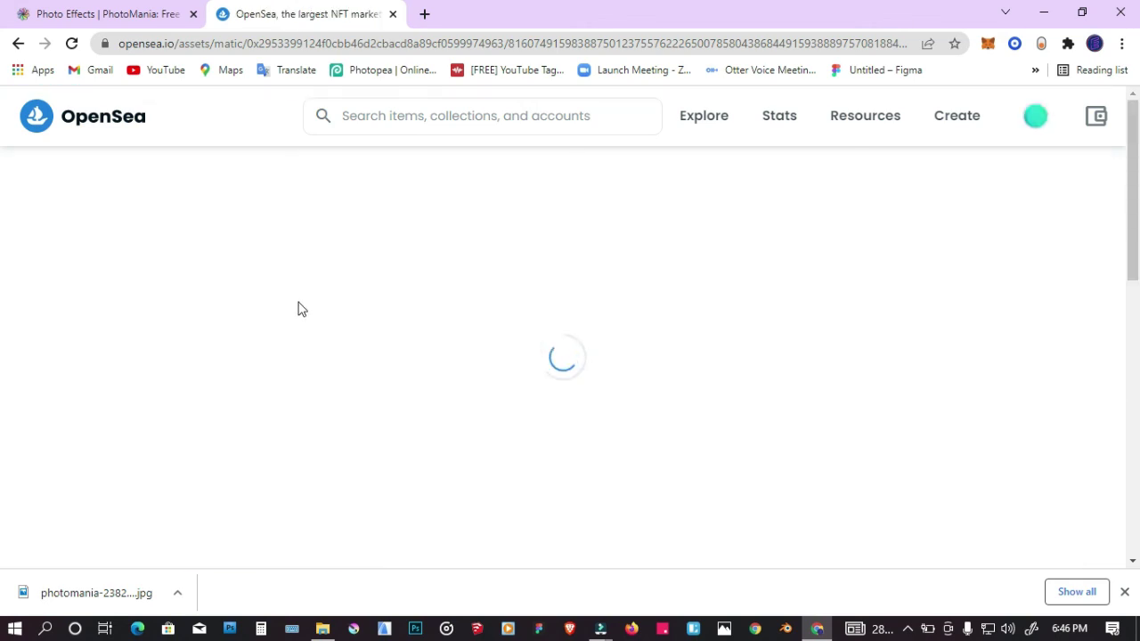
{"action": "scroll", "coordinate": [313, 343], "scroll_direction": "down", "scroll_amount": 2}
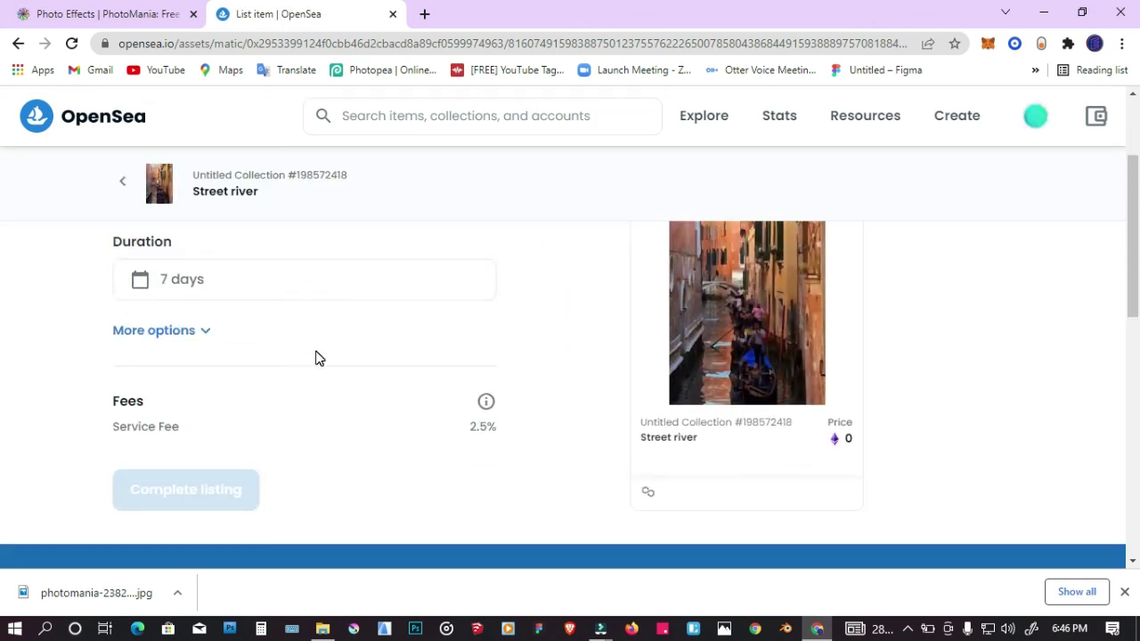
{"action": "left_click", "coordinate": [318, 292]}
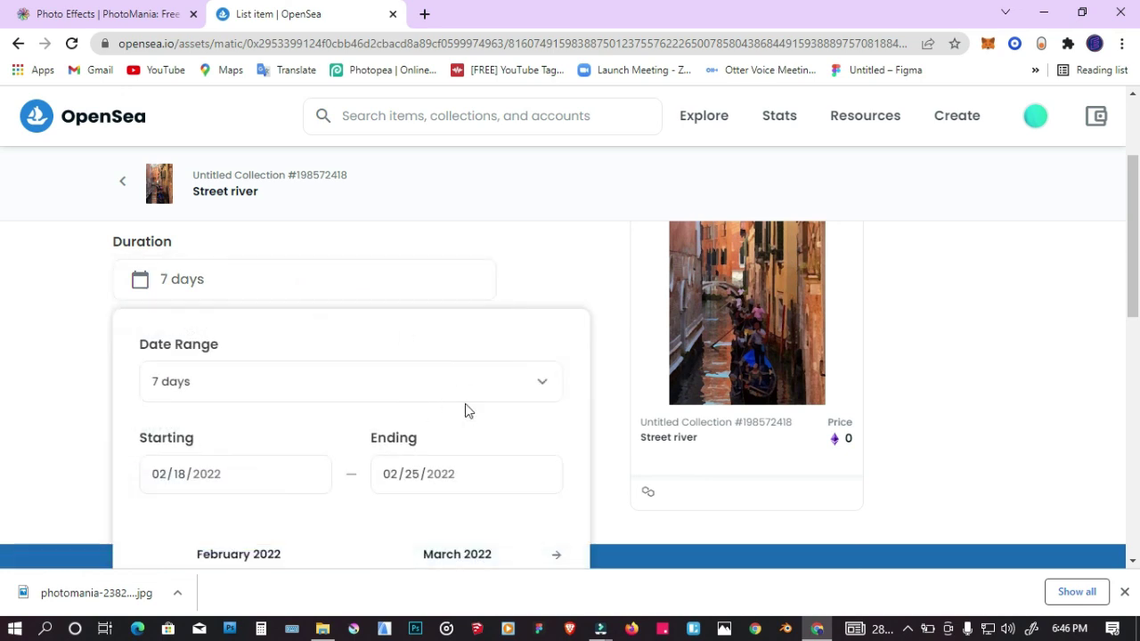
{"action": "left_click", "coordinate": [426, 389]}
{"action": "scroll", "coordinate": [425, 389], "scroll_direction": "down", "scroll_amount": 2}
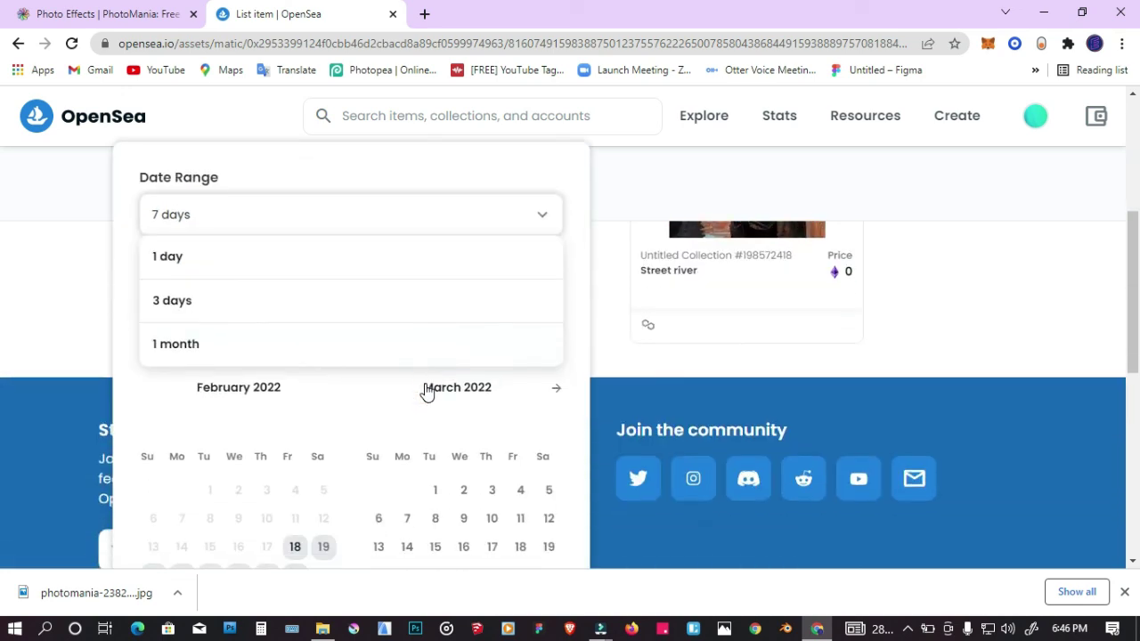
{"action": "left_click", "coordinate": [306, 361]}
{"action": "scroll", "coordinate": [556, 296], "scroll_direction": "up", "scroll_amount": 1}
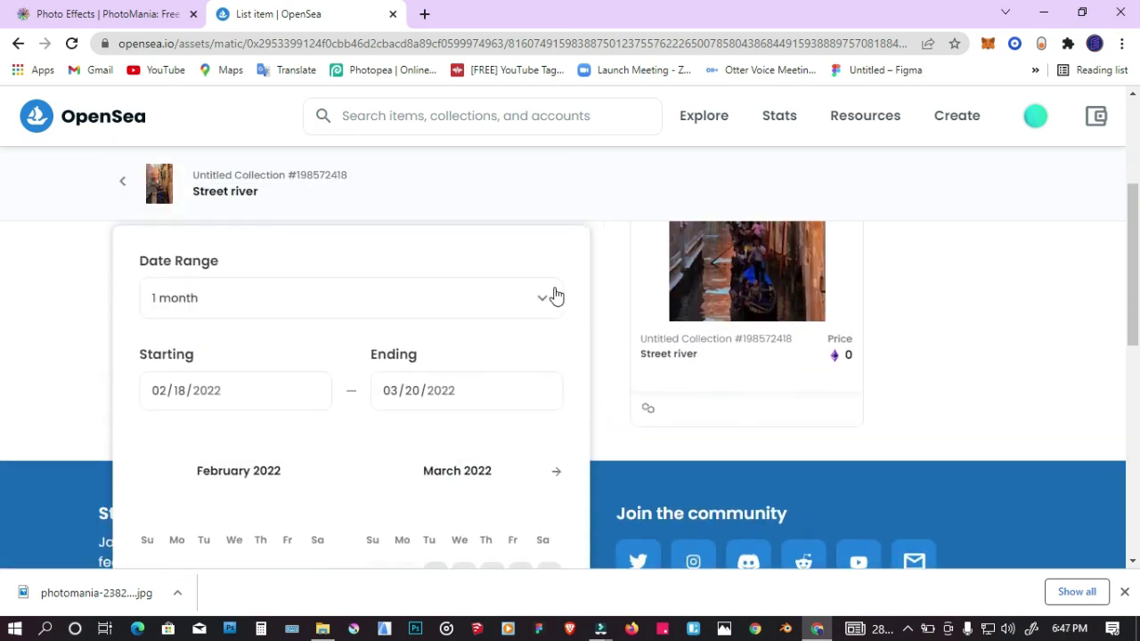
{"action": "left_click", "coordinate": [614, 283]}
{"action": "scroll", "coordinate": [284, 348], "scroll_direction": "up", "scroll_amount": 3}
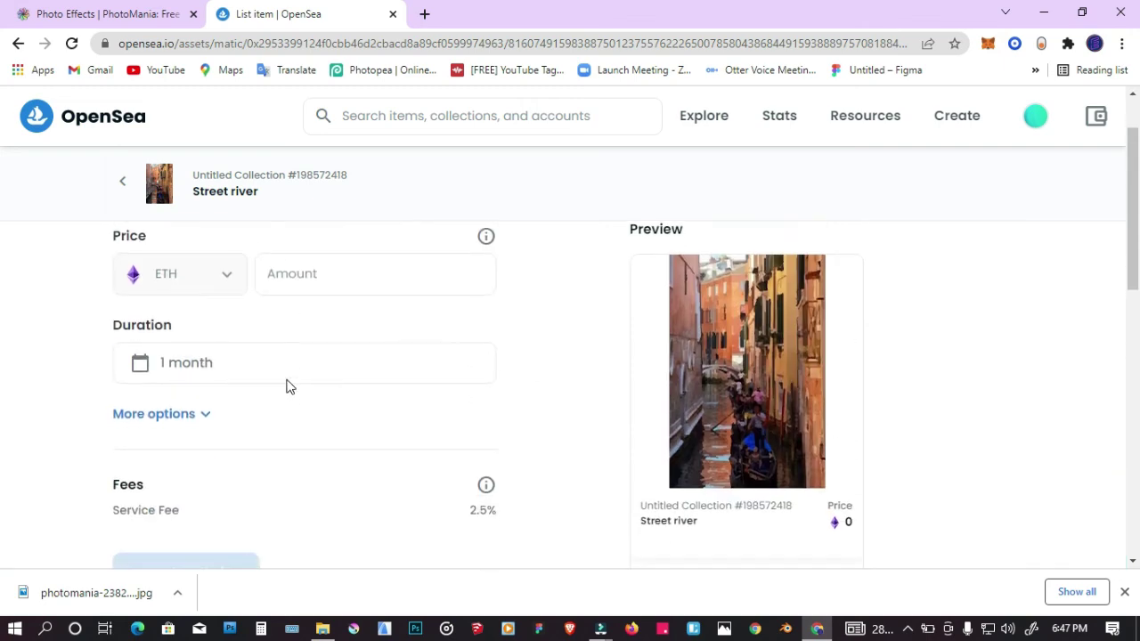